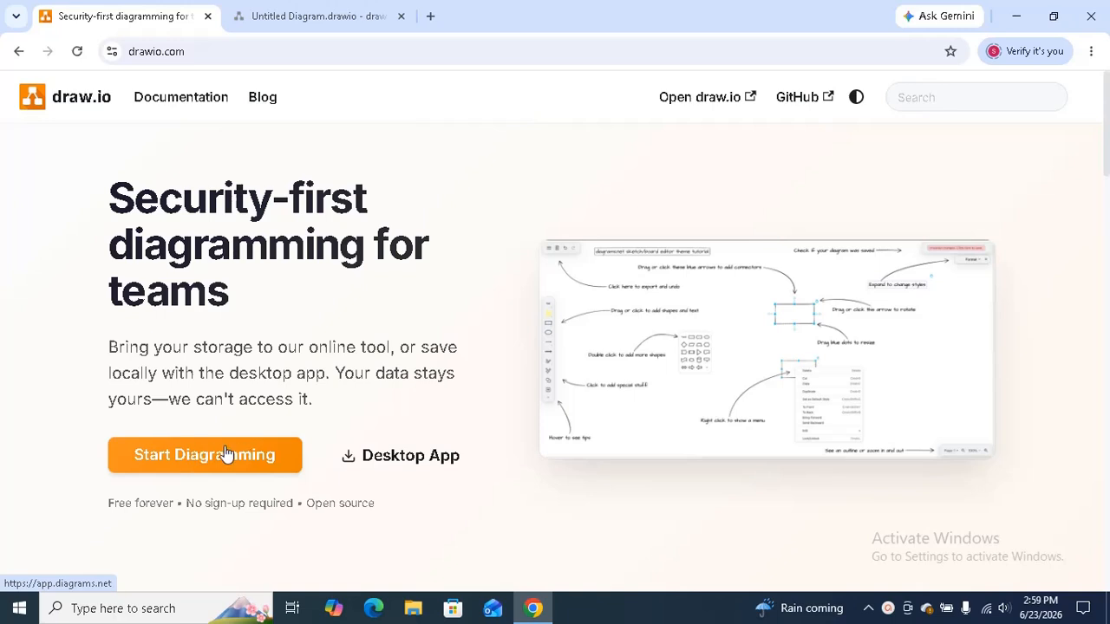
Step: Switch to the browser page holding the open untitled diagram
left_click(346, 9)
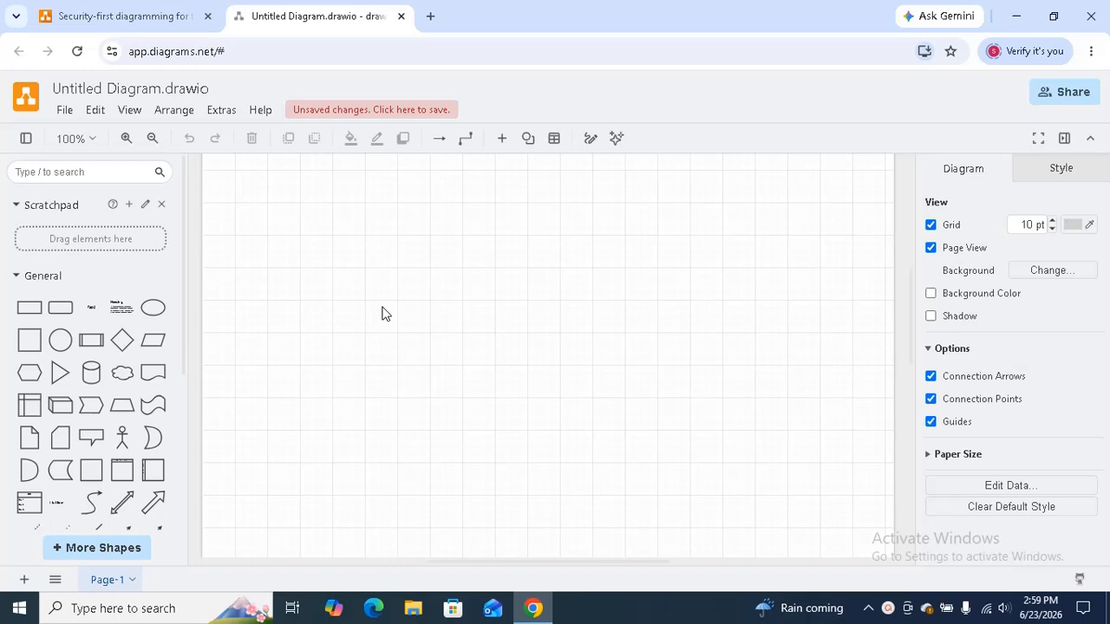
left_click(64, 111)
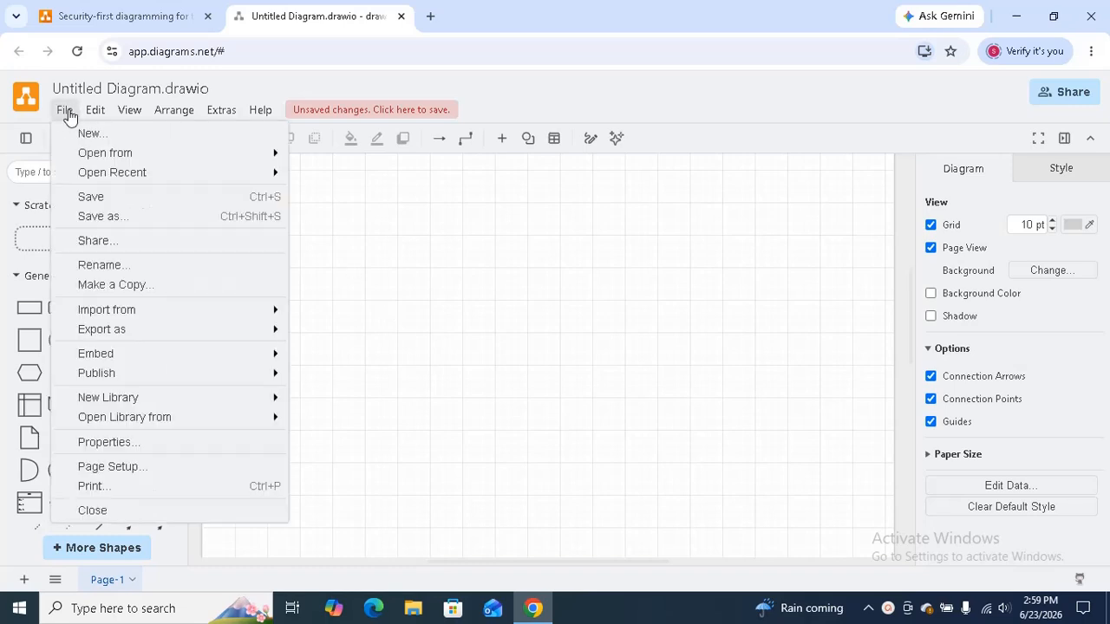
left_click(111, 141)
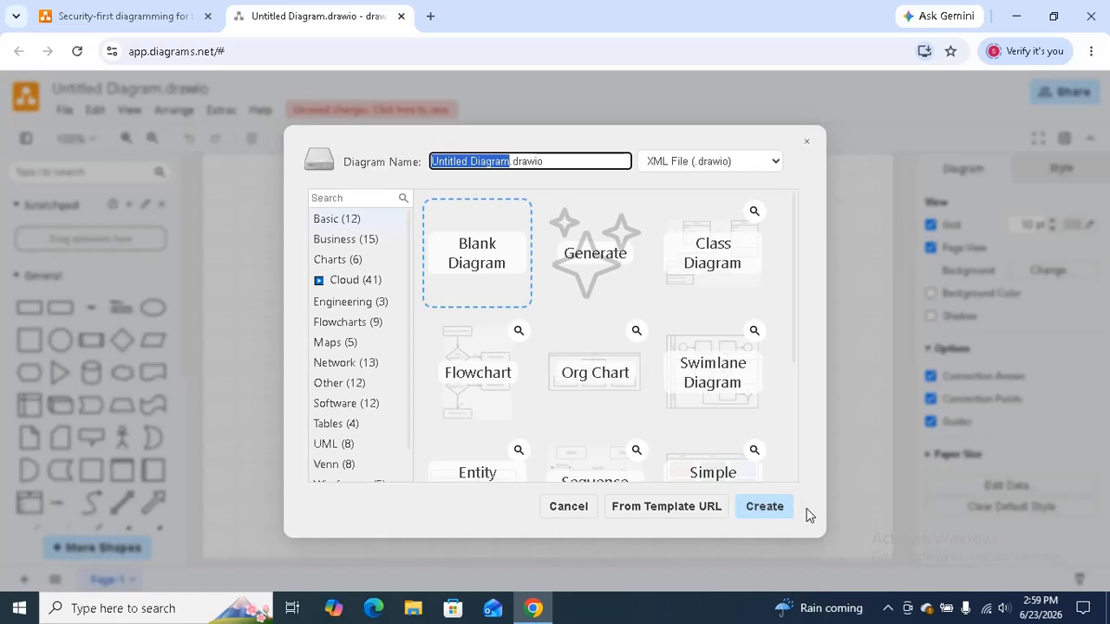
left_click(807, 145)
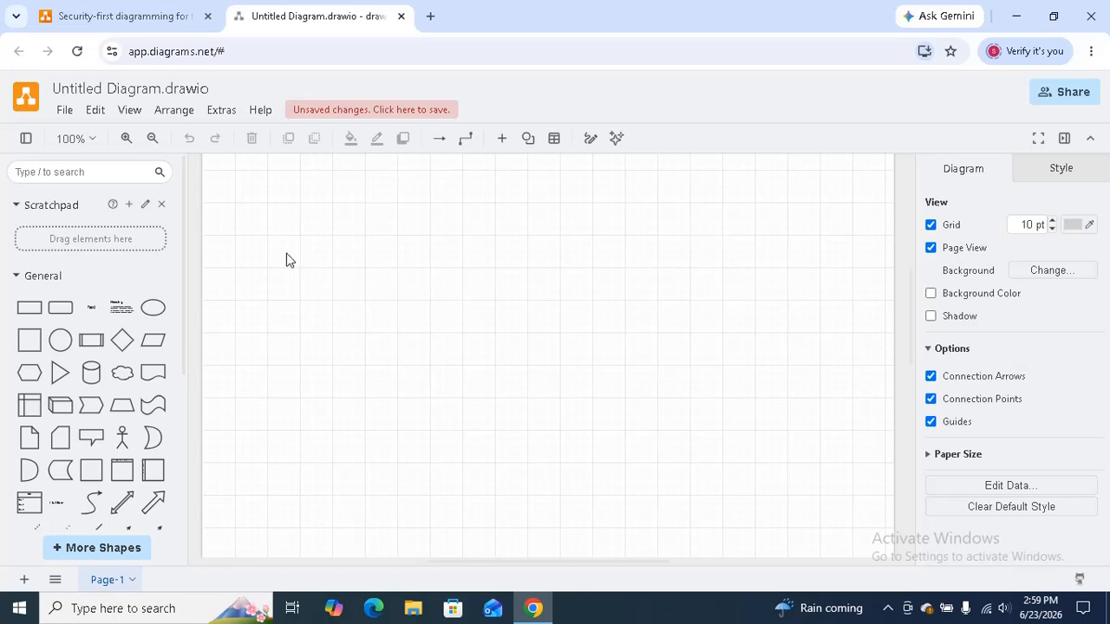
Step: Hide the grid on the diagram page
left_click(129, 110)
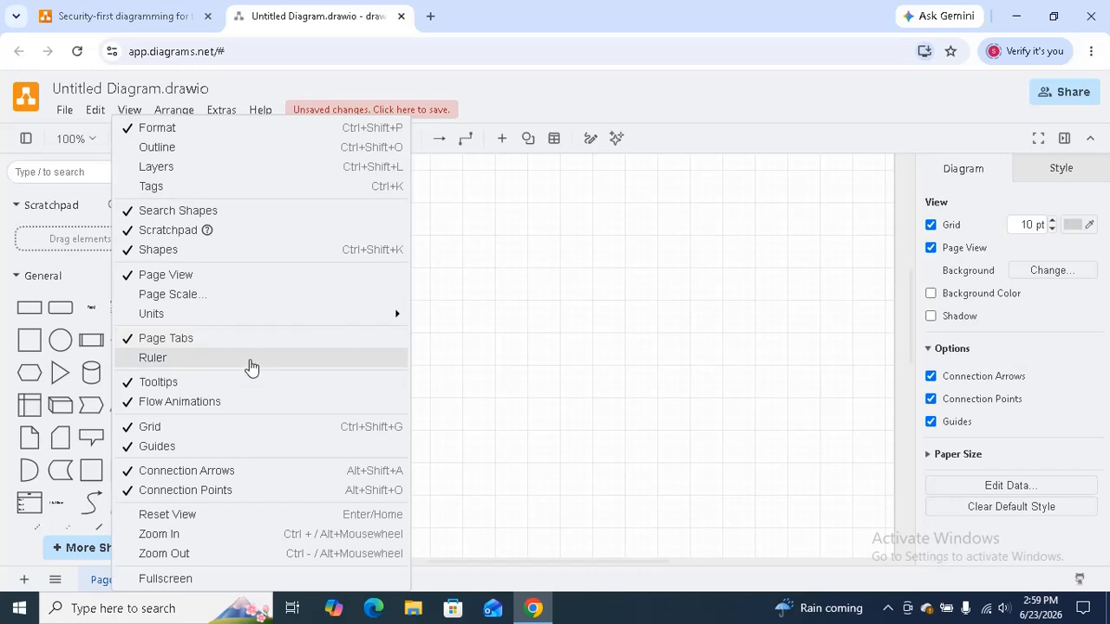
left_click(246, 437)
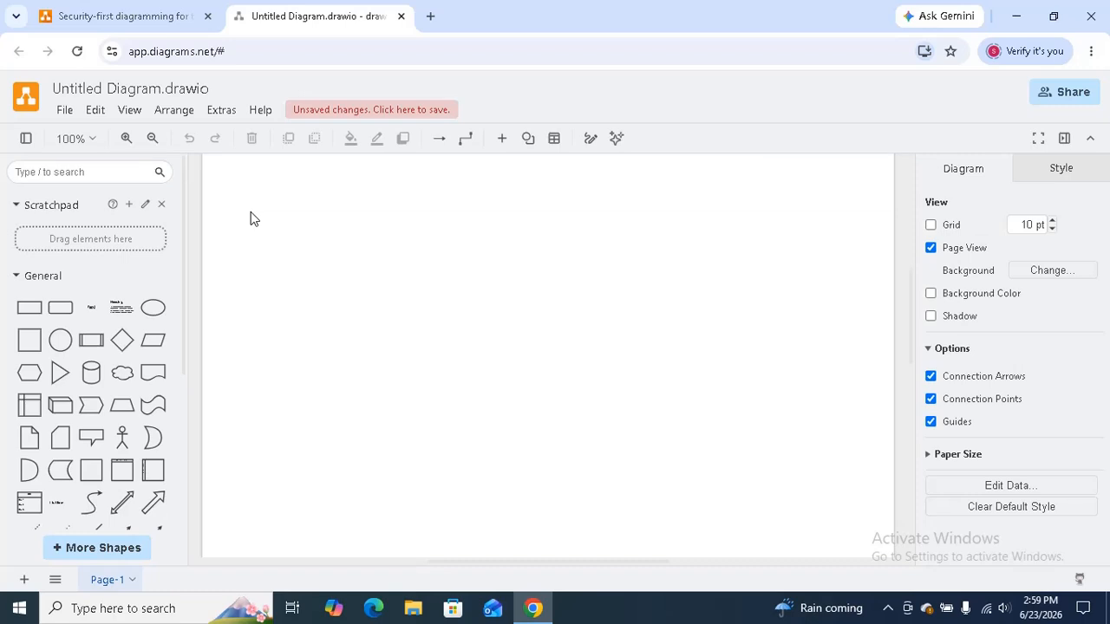
Step: Find the Internet Cloud shape by searching for "internet" and place it near the page's left edge
left_click(78, 171)
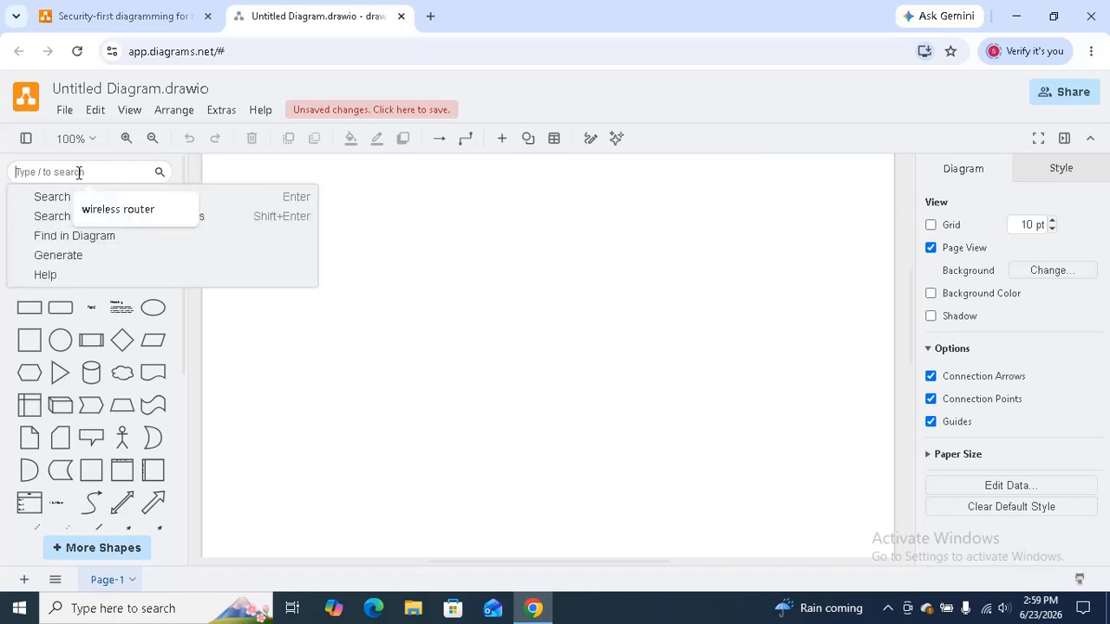
type("internet")
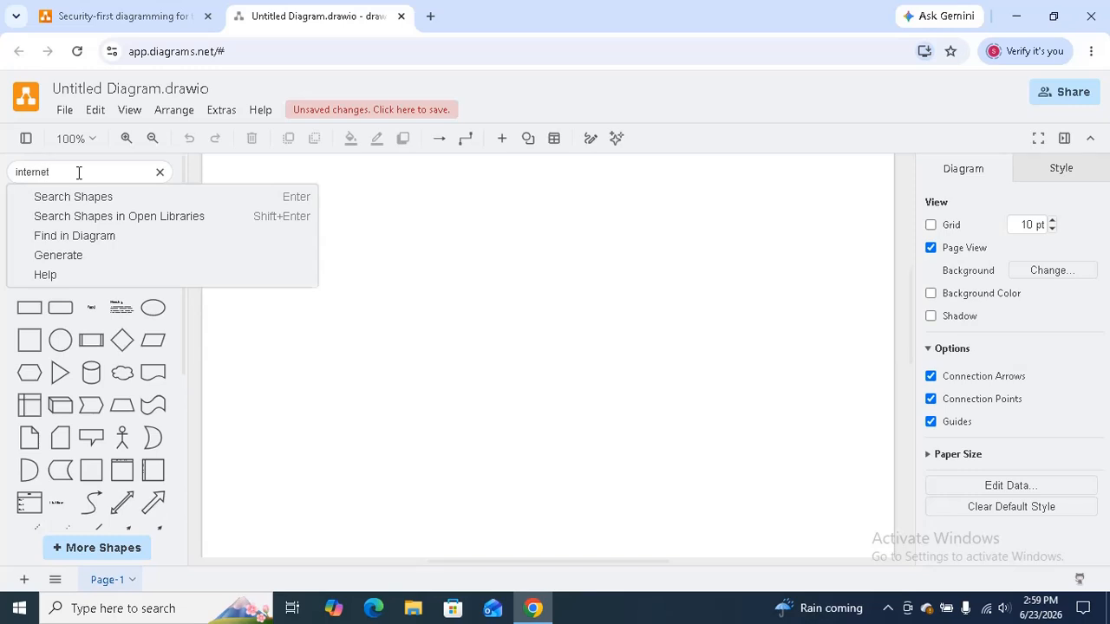
key("Return")
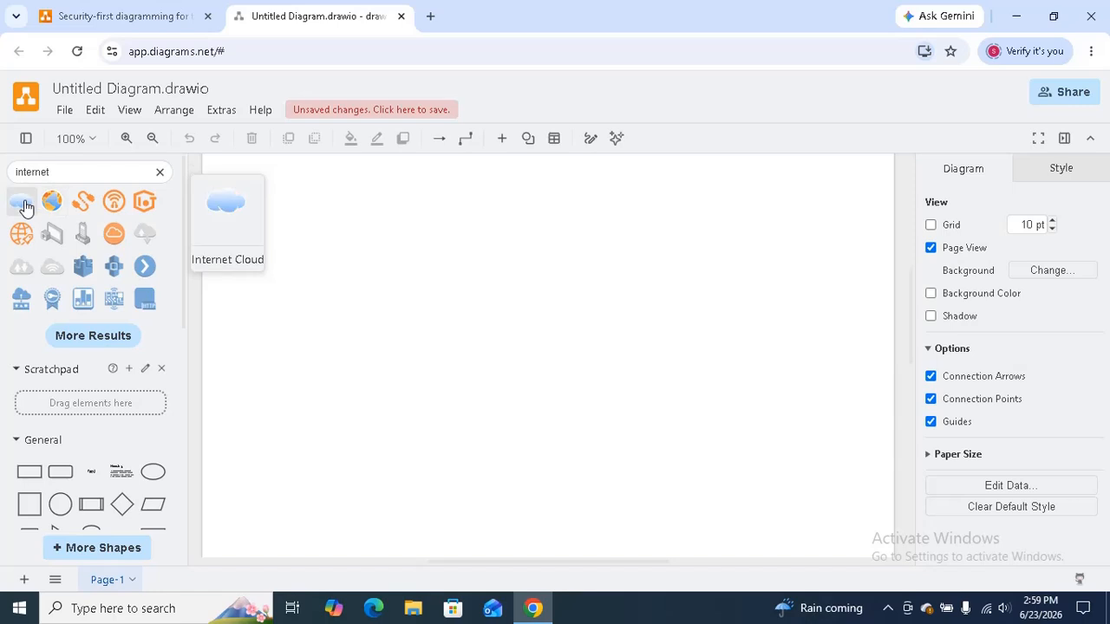
left_click_drag(24, 205, 286, 278)
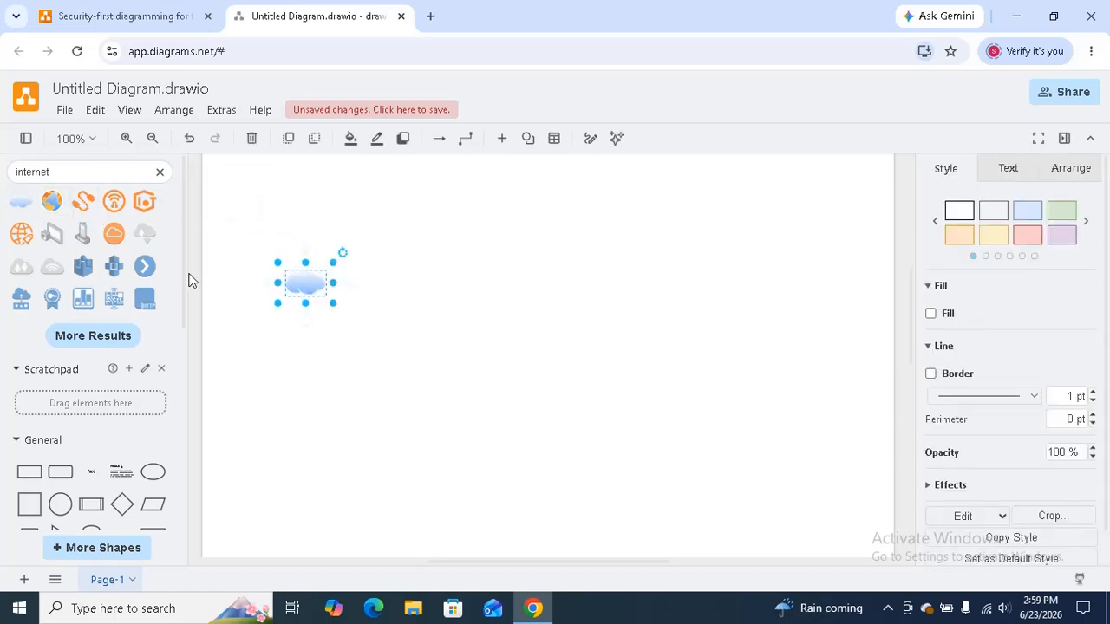
scroll(119, 280, "down", 1)
scroll(95, 260, "up", 1)
left_click(101, 337)
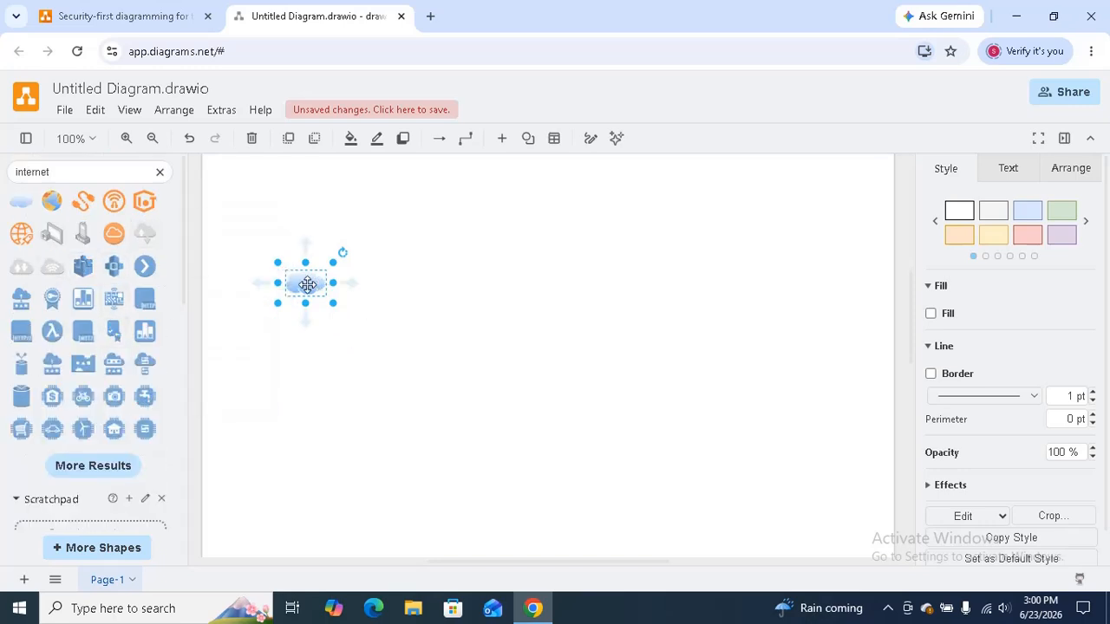
left_click_drag(307, 285, 253, 288)
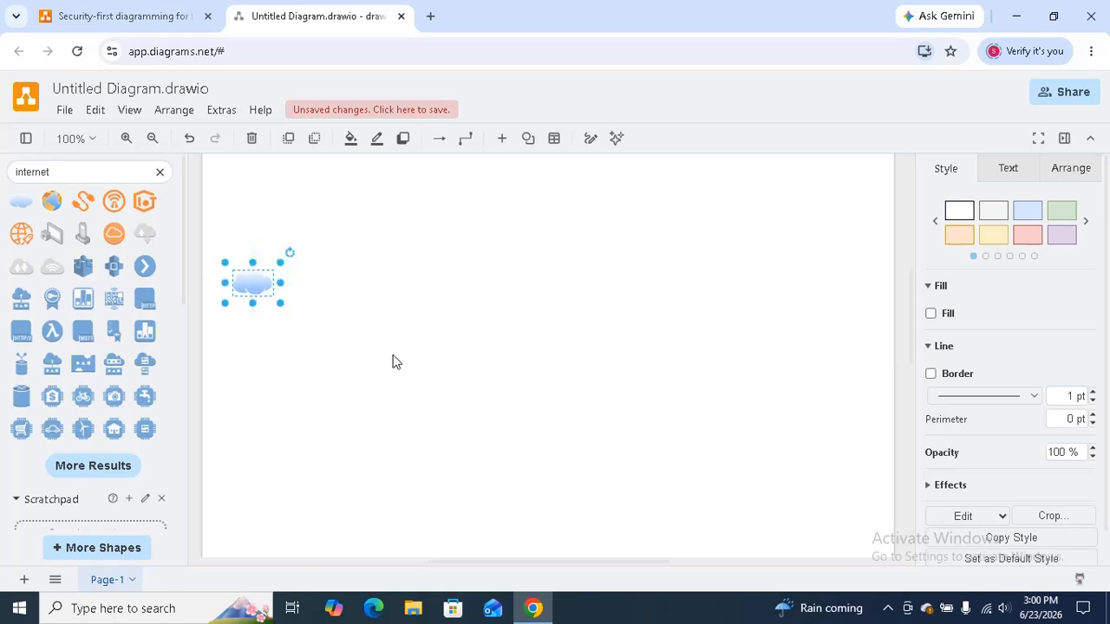
Step: Find the red brick firewall shape by searching for "firewall" and place it to the right of the cloud
left_click(102, 171)
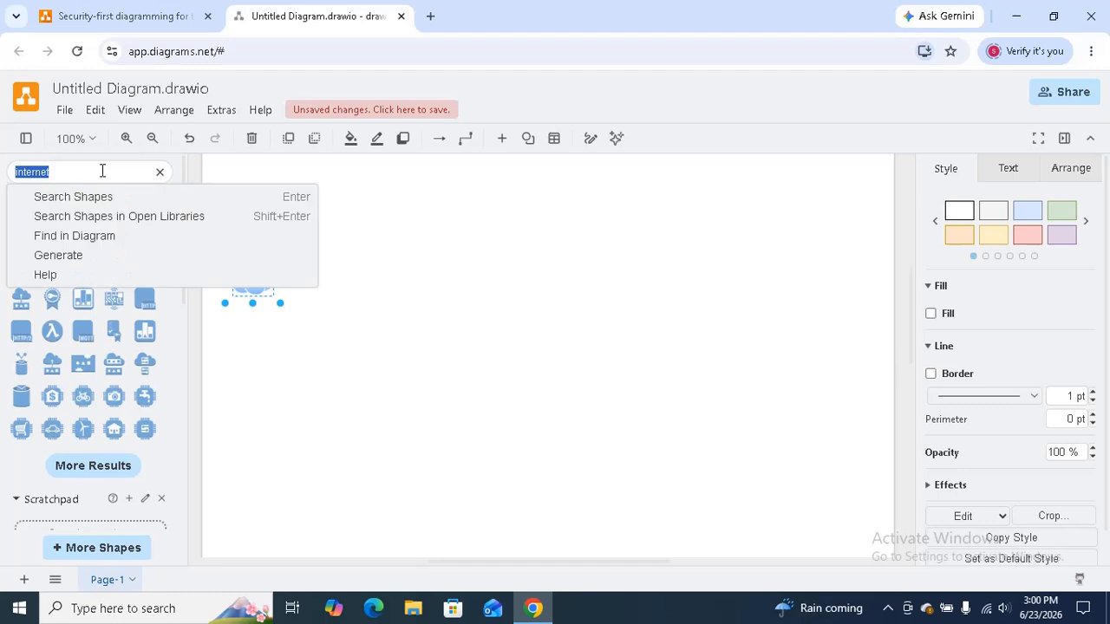
key("BackSpace")
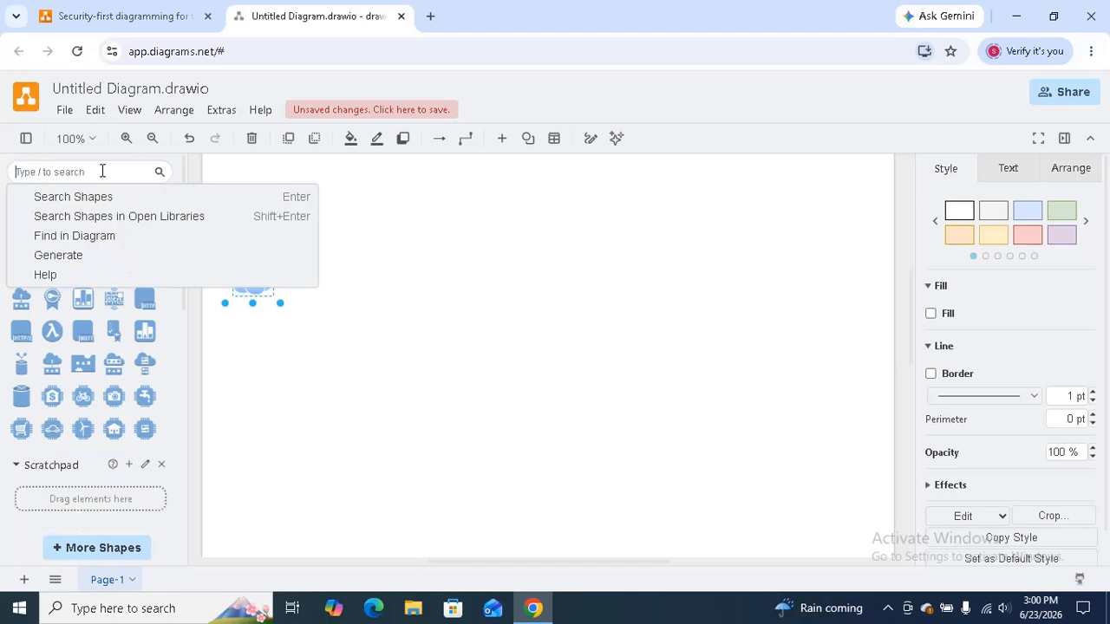
type("firewall")
key("Return")
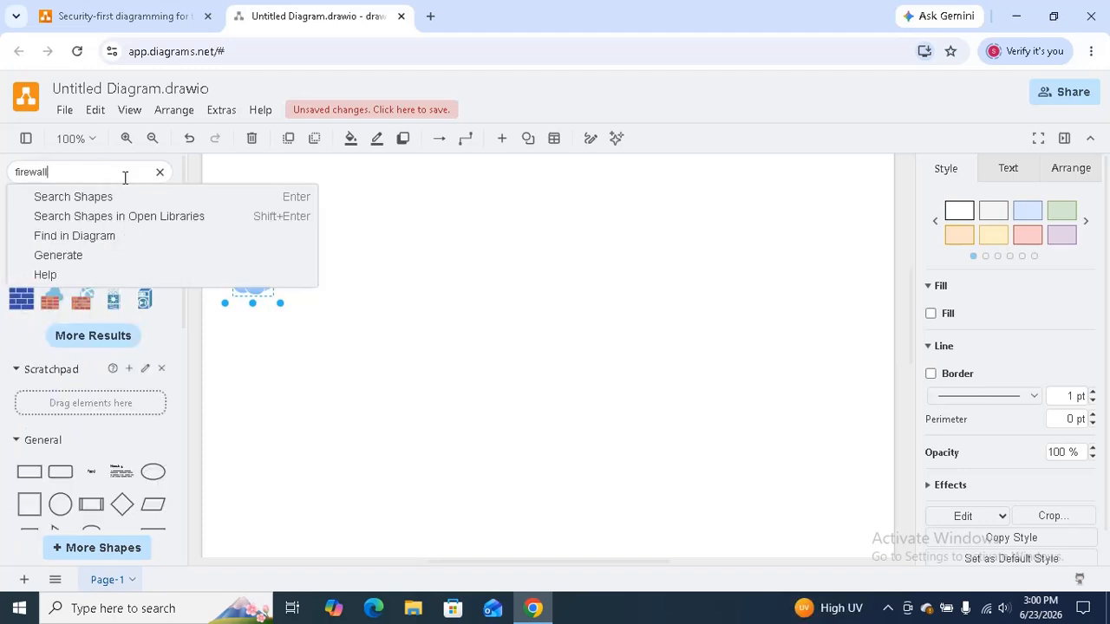
left_click(404, 208)
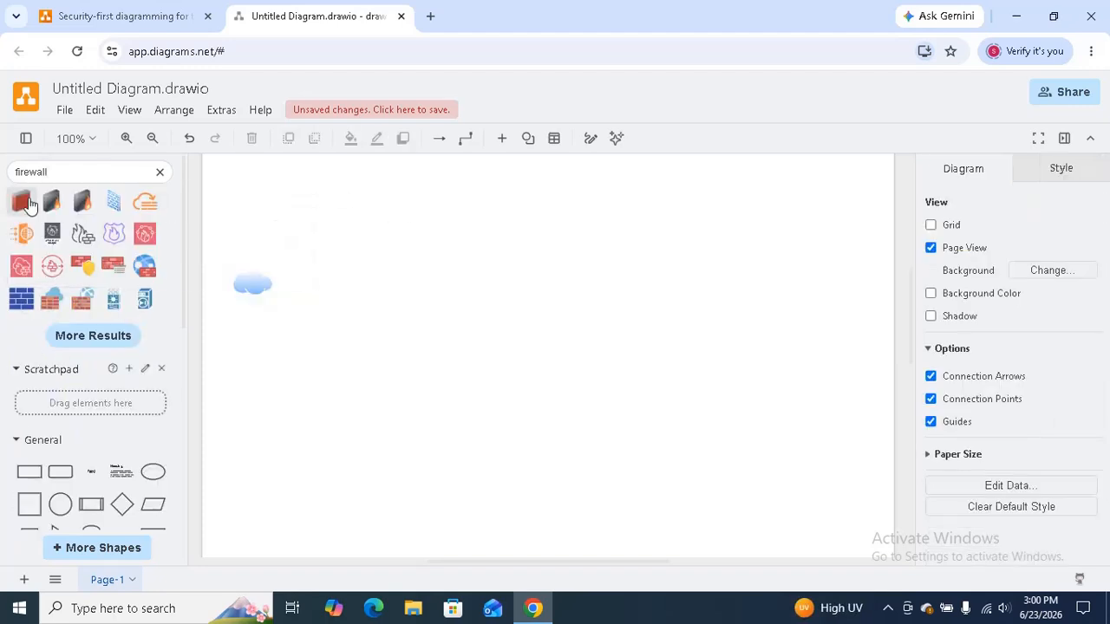
left_click_drag(26, 204, 298, 256)
left_click_drag(359, 314, 324, 288)
left_click(447, 326)
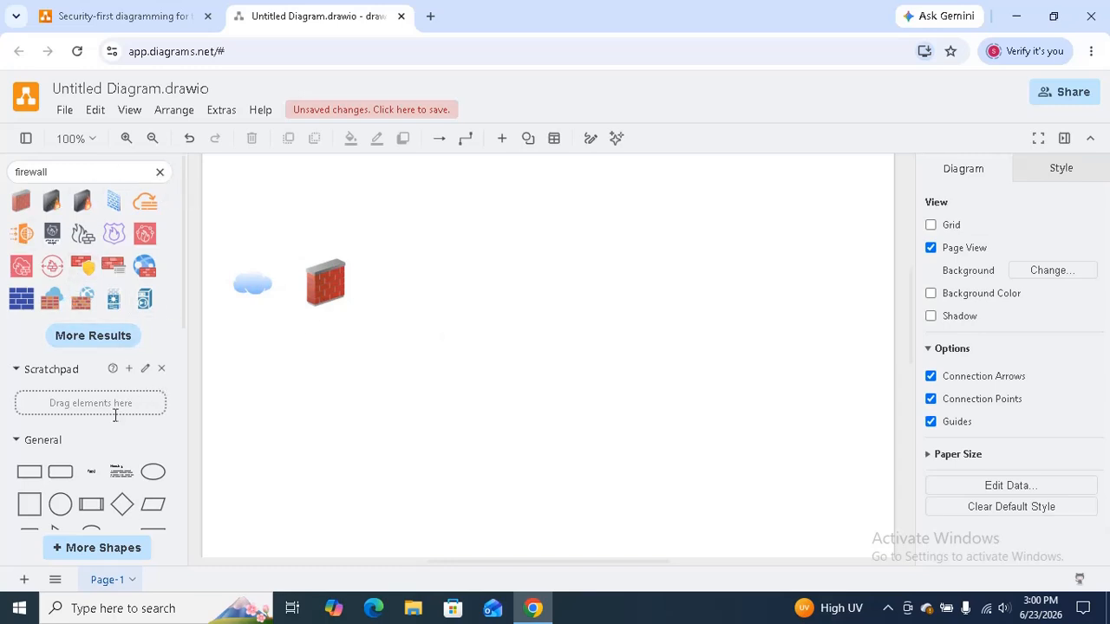
Step: Add a text label reading "Internet" directly beneath the cloud shape
mouse_move(106, 482)
left_click_drag(92, 476, 247, 332)
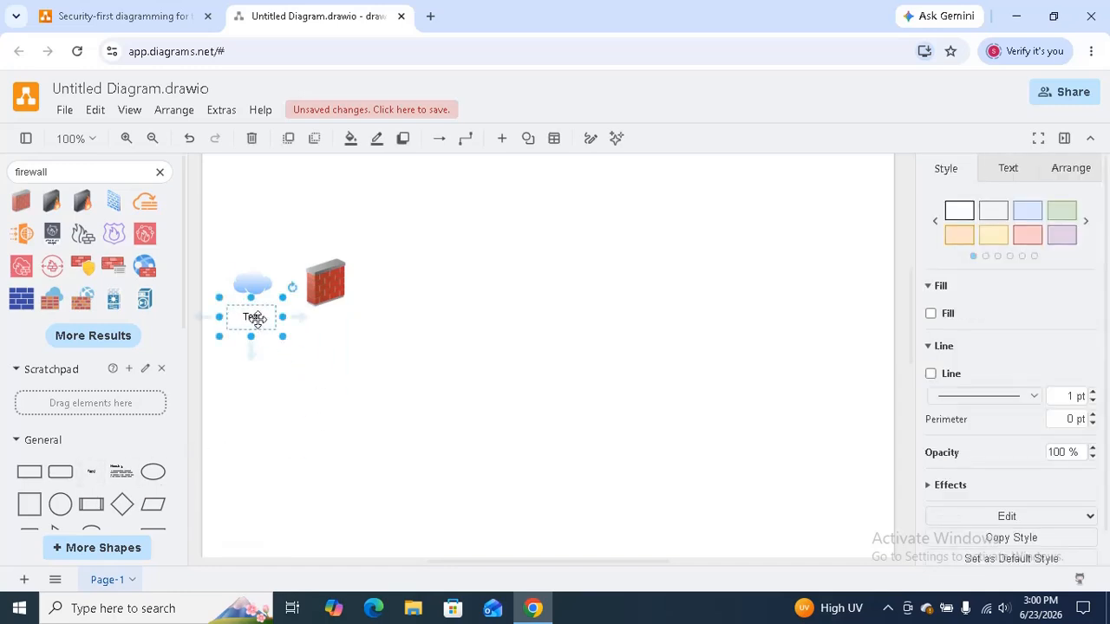
double_click(256, 317)
type("Internet")
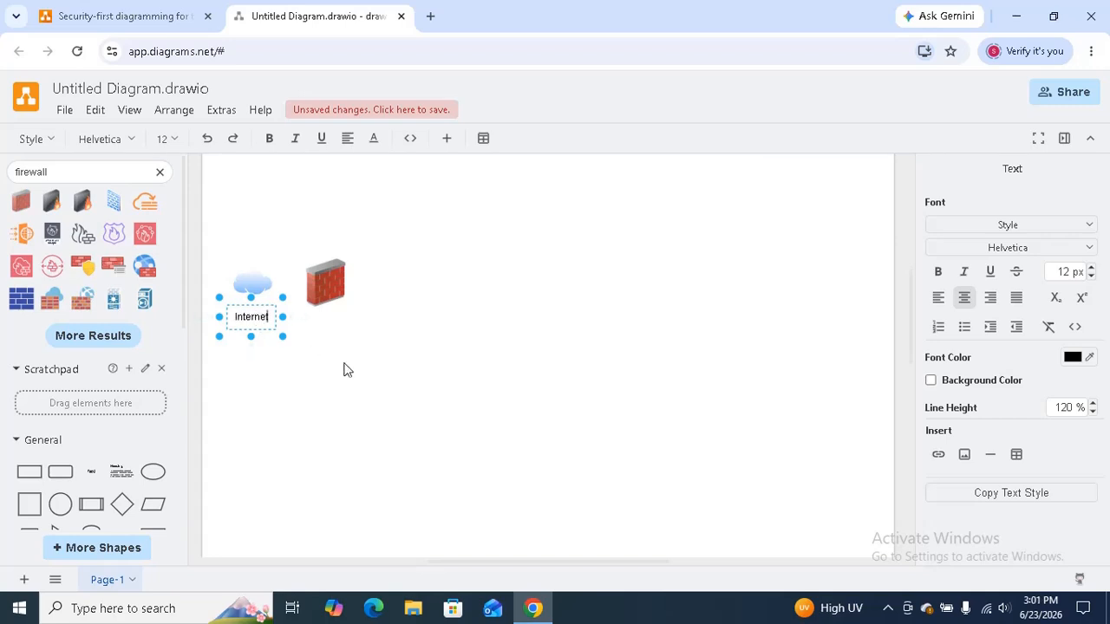
left_click(382, 351)
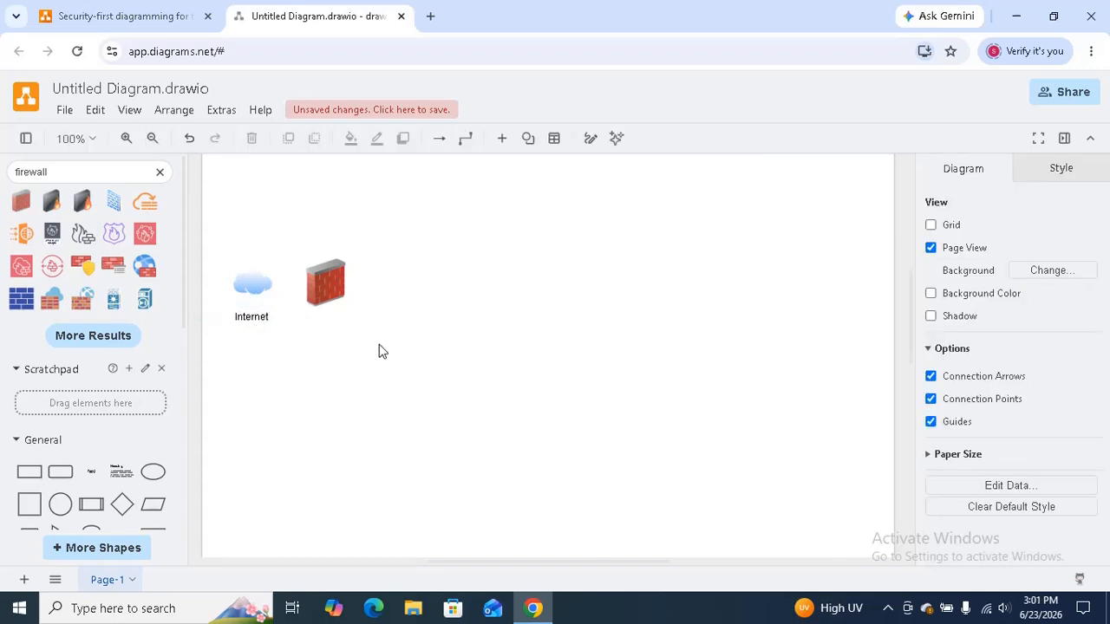
Step: Paste a copy of the Internet label into the empty area below the firewall shape
right_click(258, 313)
left_click(299, 283)
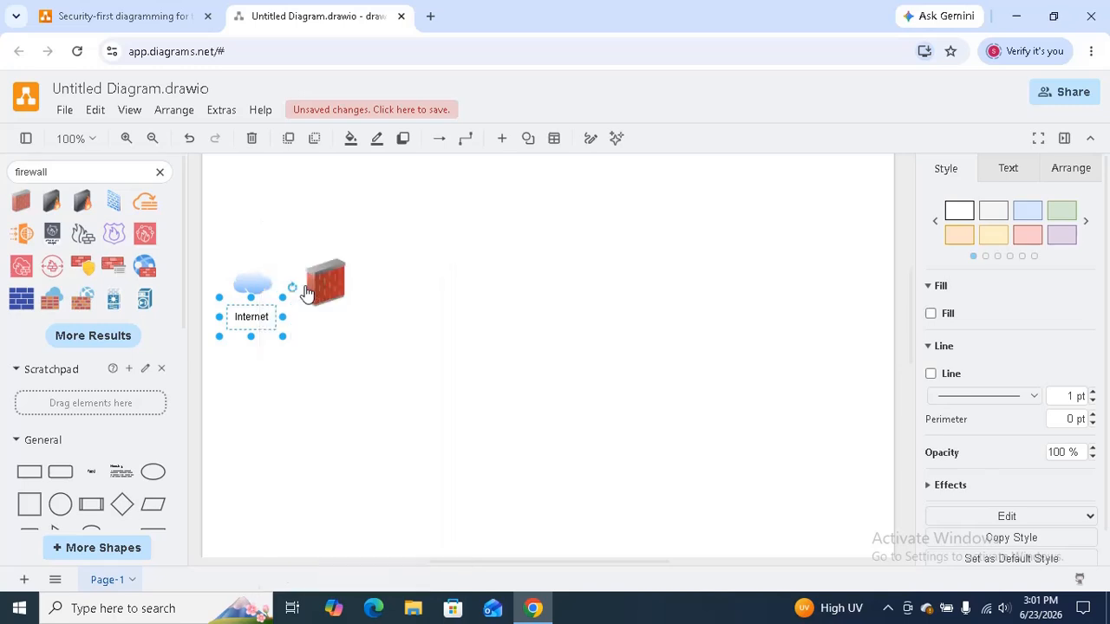
right_click(375, 372)
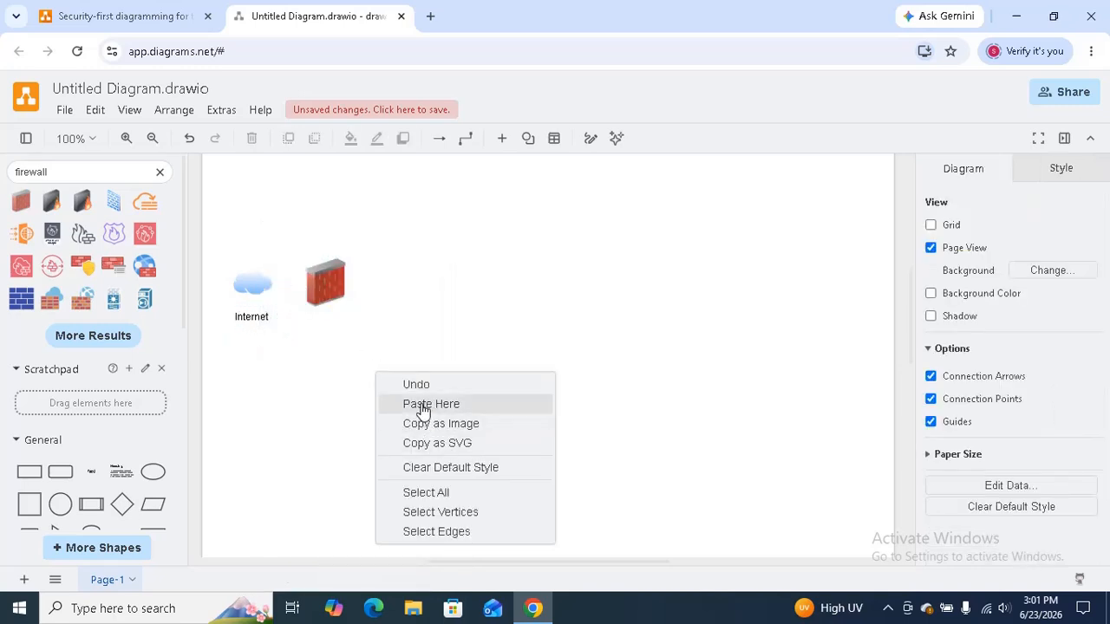
left_click(418, 402)
Step: Change the copied label's text to "Firewall" and move it directly beneath the firewall shape
double_click(399, 381)
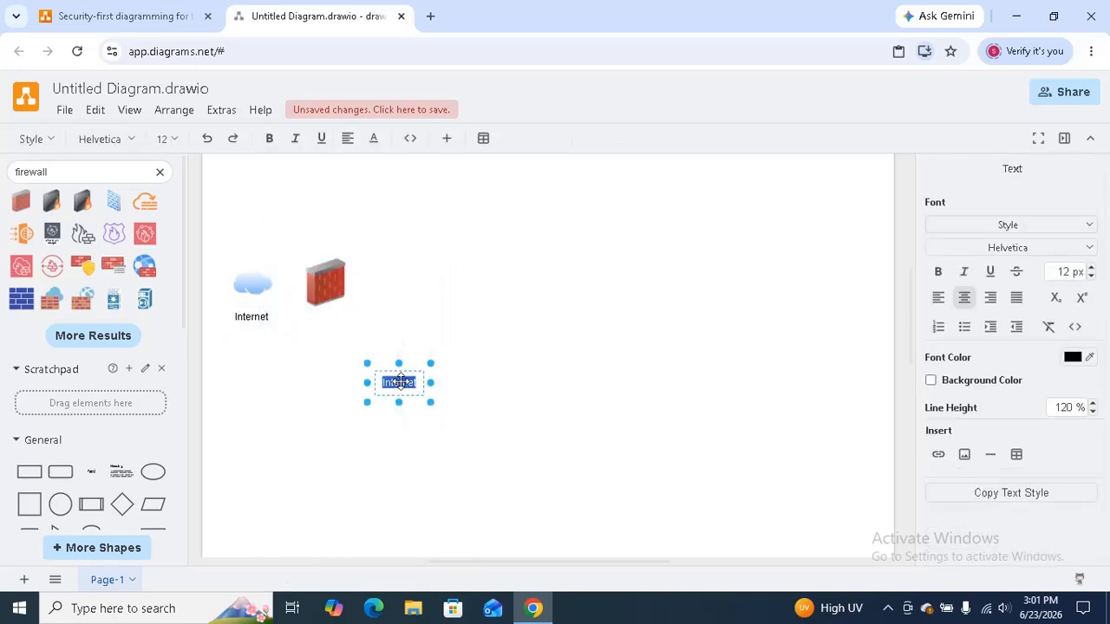
type("Firewall")
key("Escape")
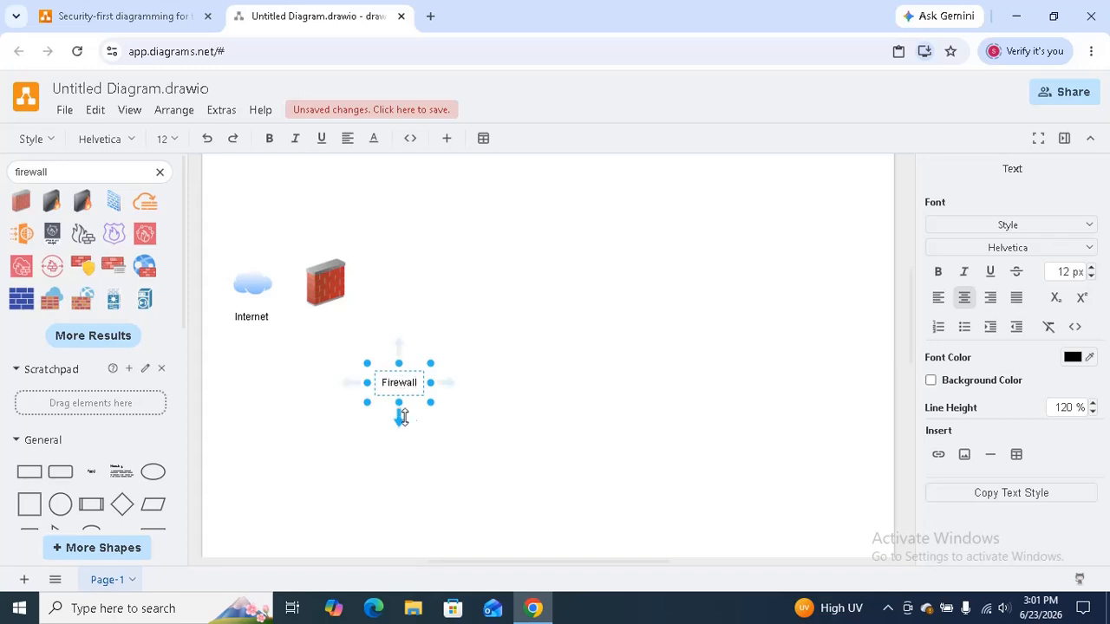
mouse_move(407, 427)
left_click(535, 376)
left_click_drag(399, 383, 338, 332)
left_click(449, 366)
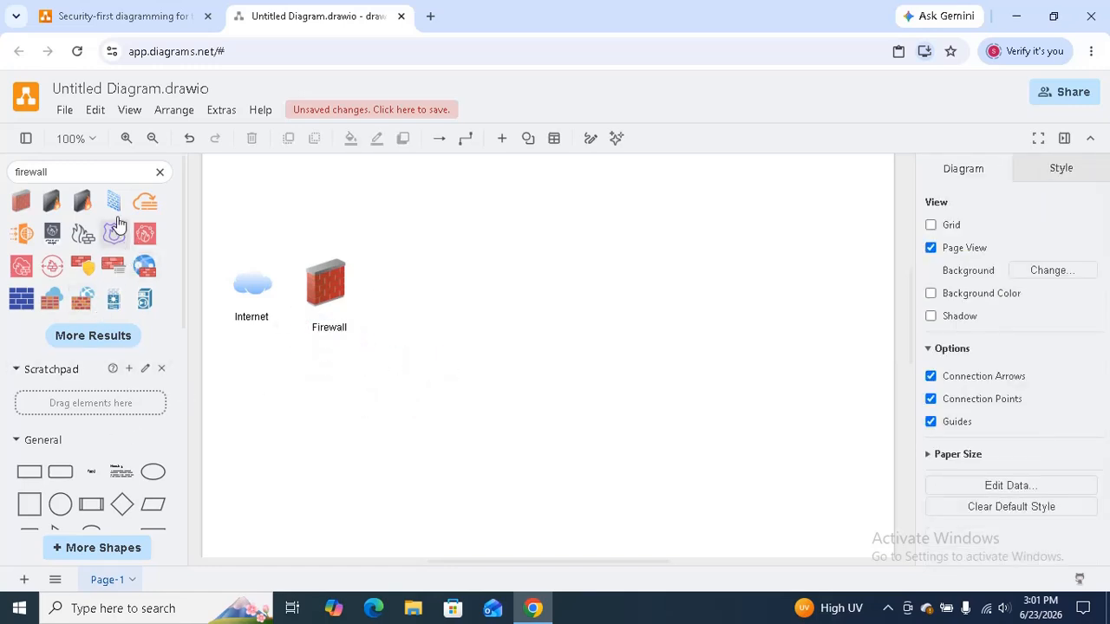
Step: Connect the cloud's right side to the firewall's left side with a plain Line from the General shapes
scroll(129, 442, "down", 1)
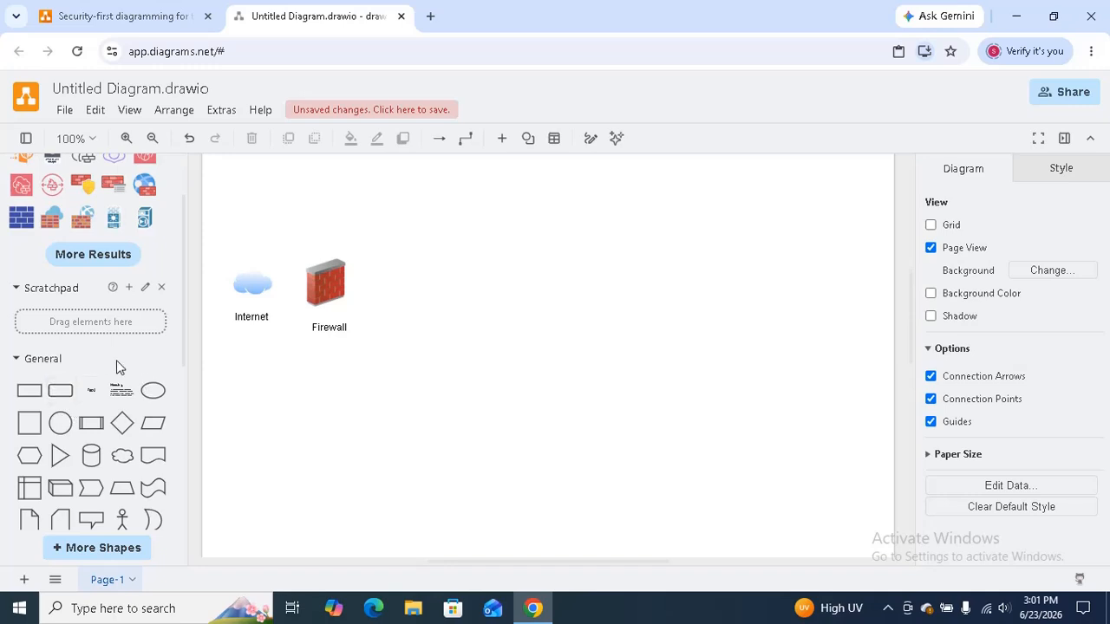
scroll(97, 425, "down", 2)
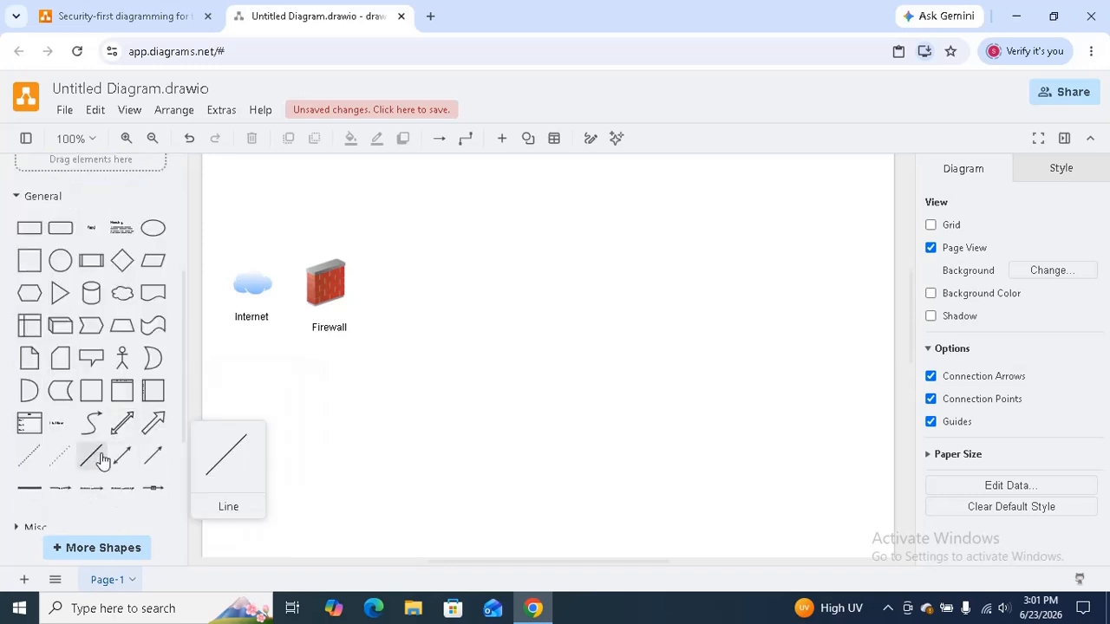
left_click(99, 459)
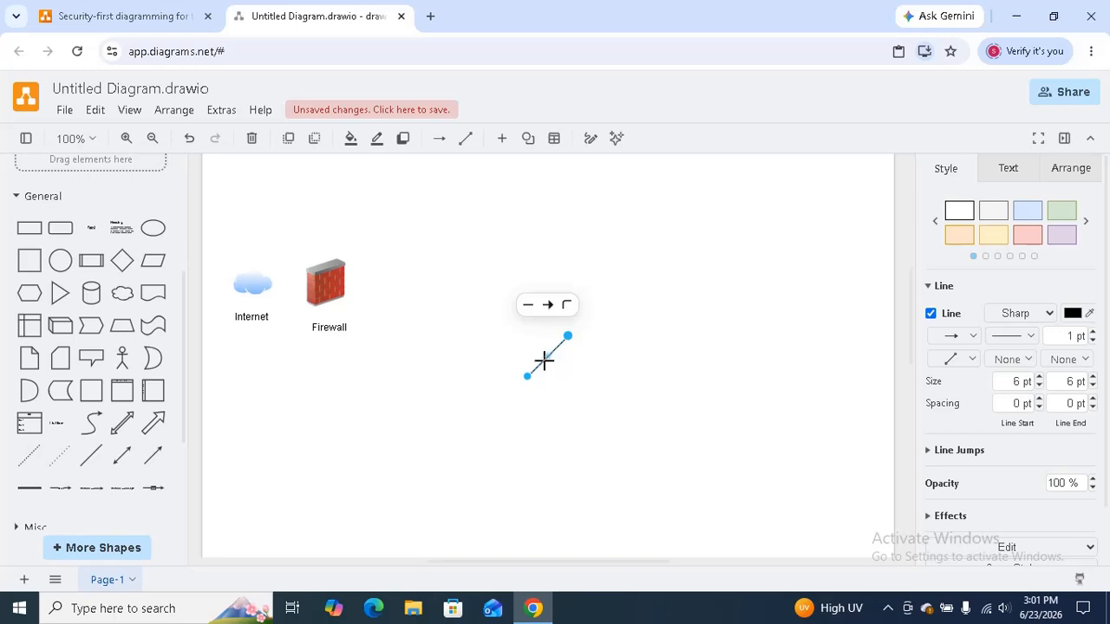
left_click_drag(528, 377, 253, 286)
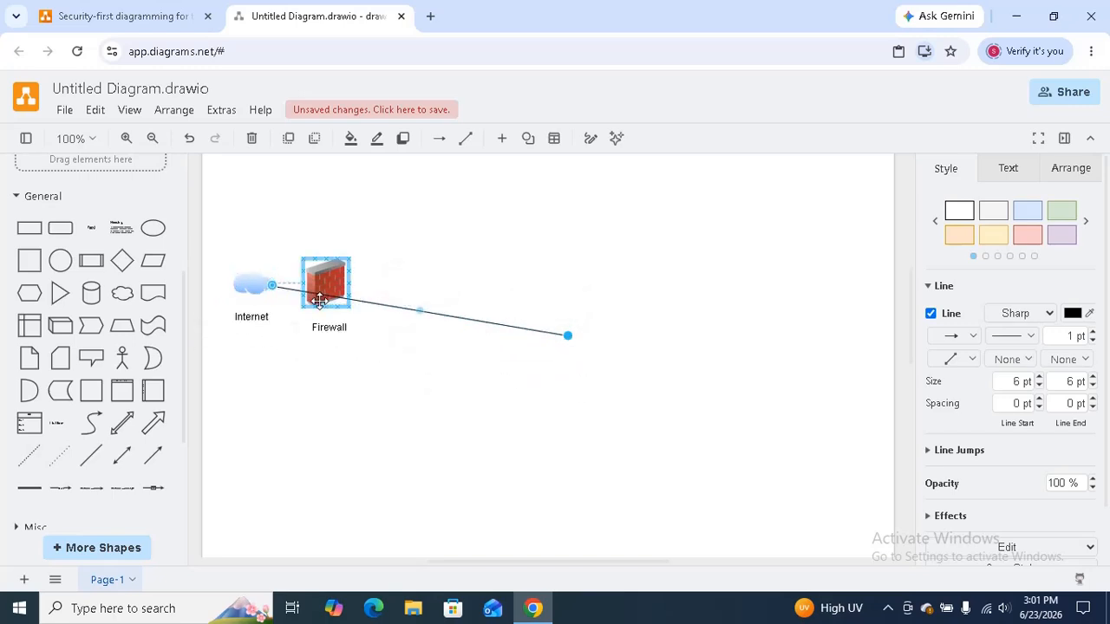
mouse_move(324, 287)
left_mouse_down()
mouse_move(364, 277)
mouse_move(379, 251)
mouse_move(503, 370)
mouse_move(326, 286)
left_mouse_up()
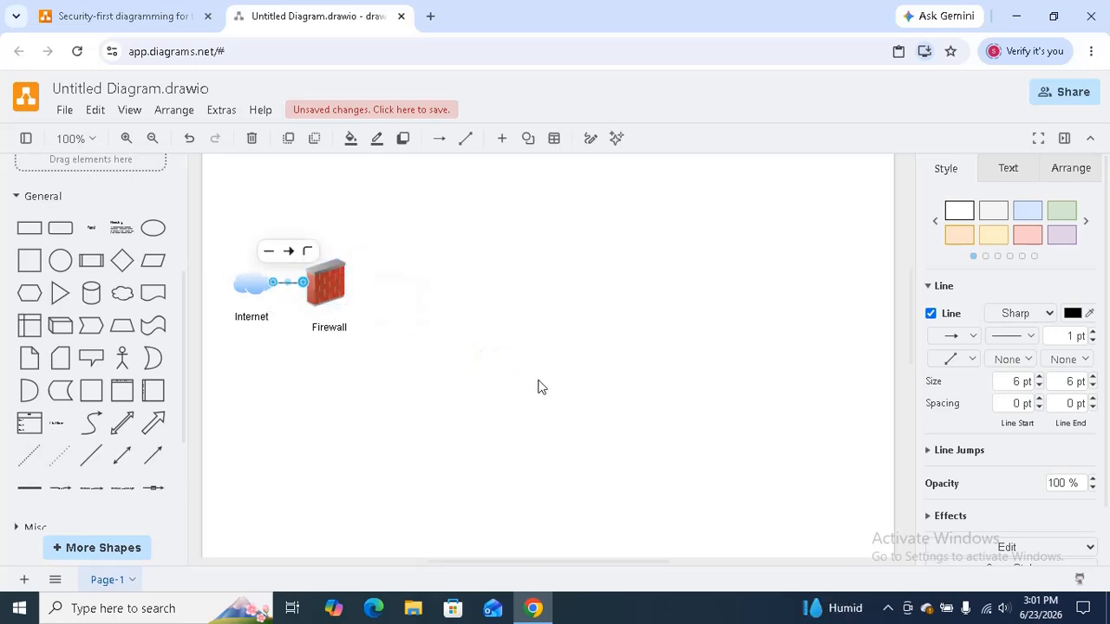
left_click(537, 387)
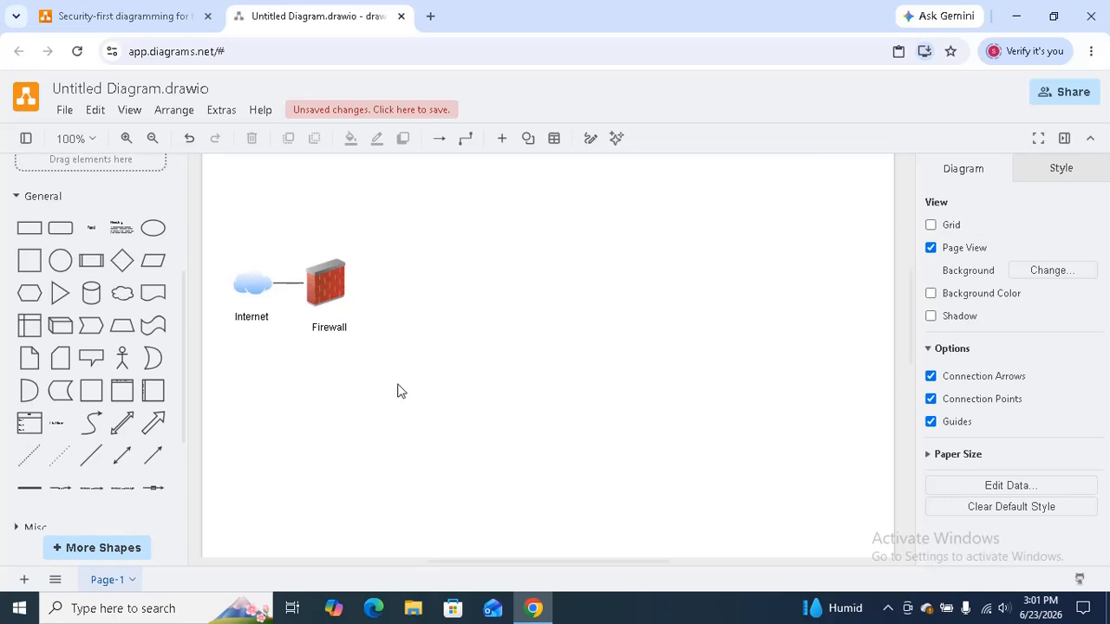
Step: Search the shape library for "wireless router" and place the Wireless Router shape to the right of the firewall
scroll(116, 191, "up", 3)
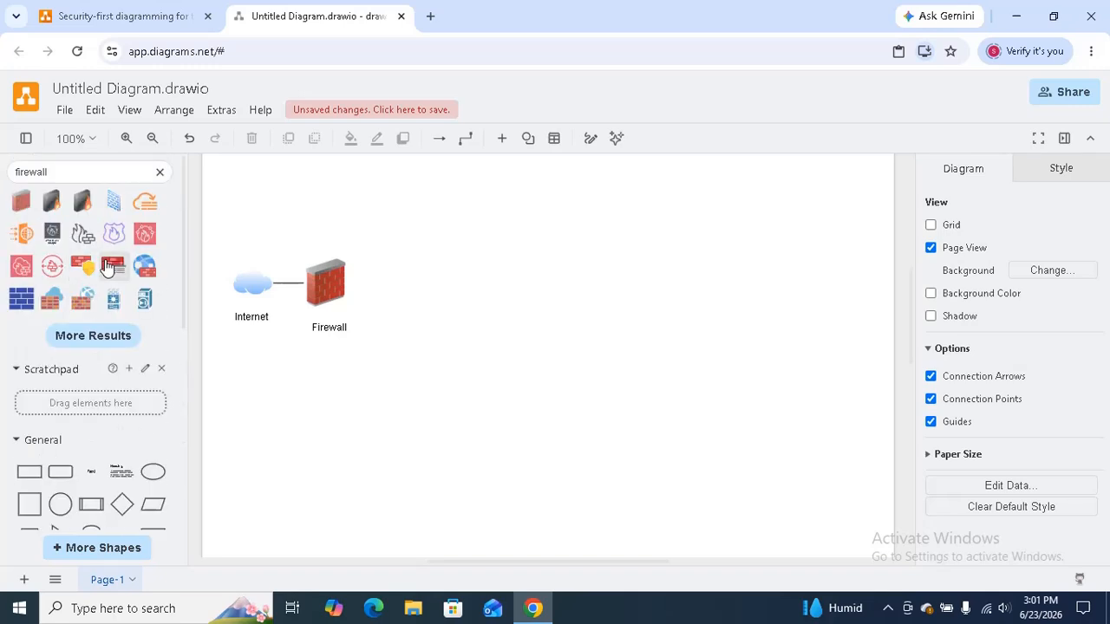
left_click(141, 173)
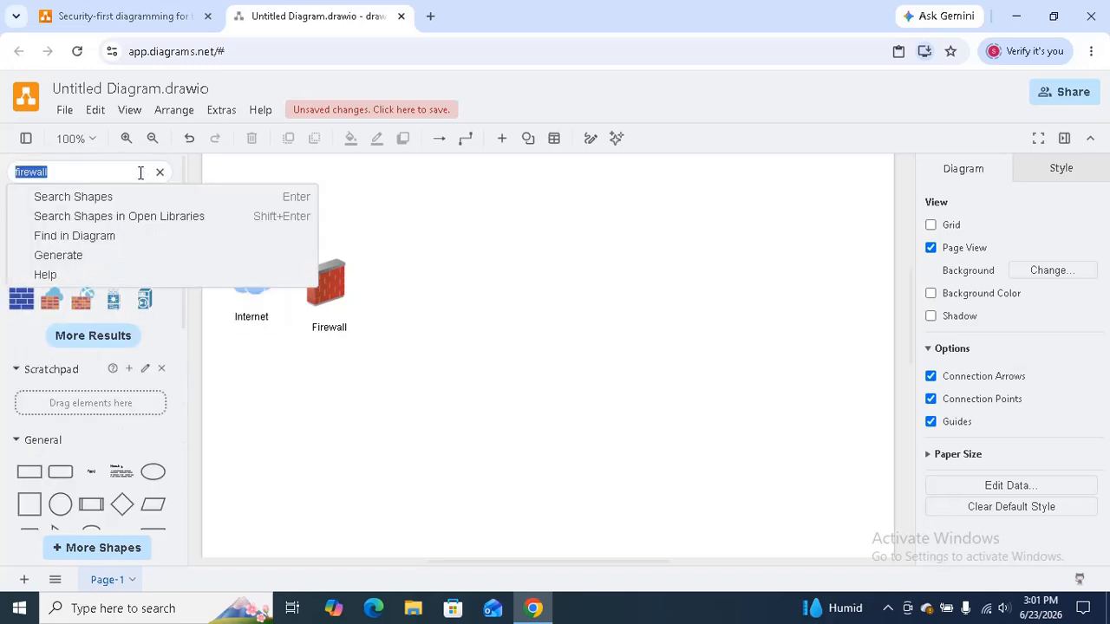
type("wrie")
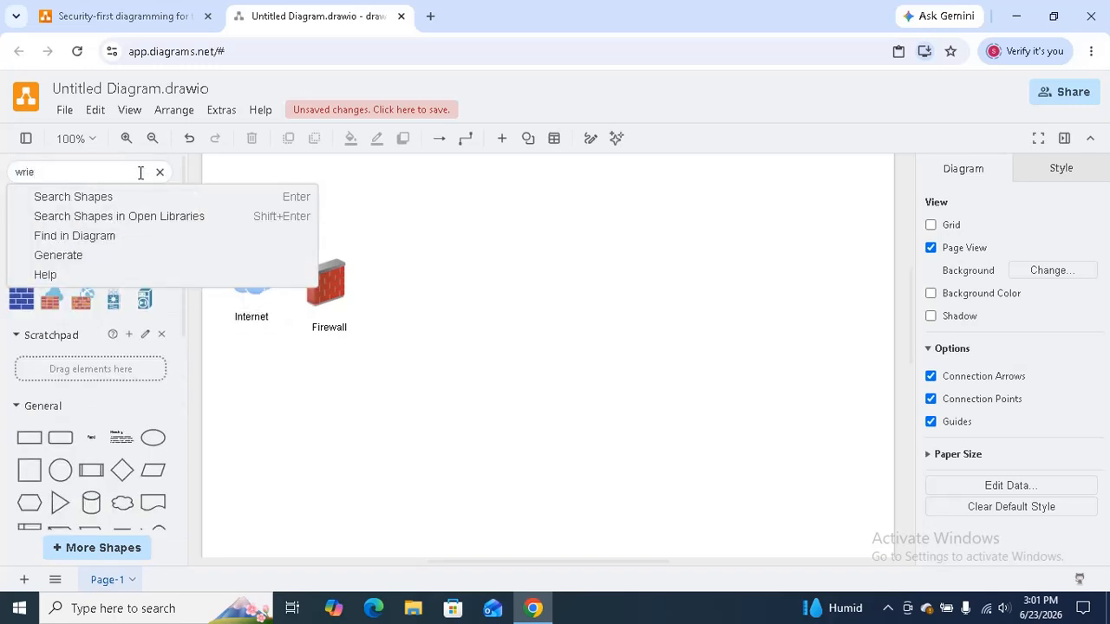
key("BackSpace")
key("BackSpace")
key("BackSpace")
type("irel")
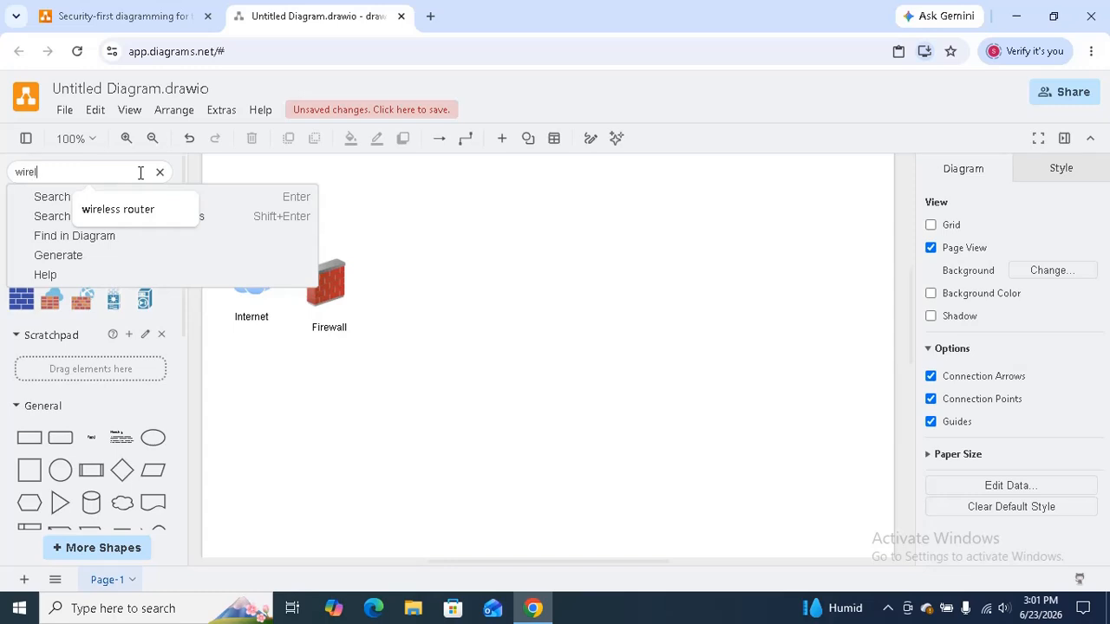
type("ess router")
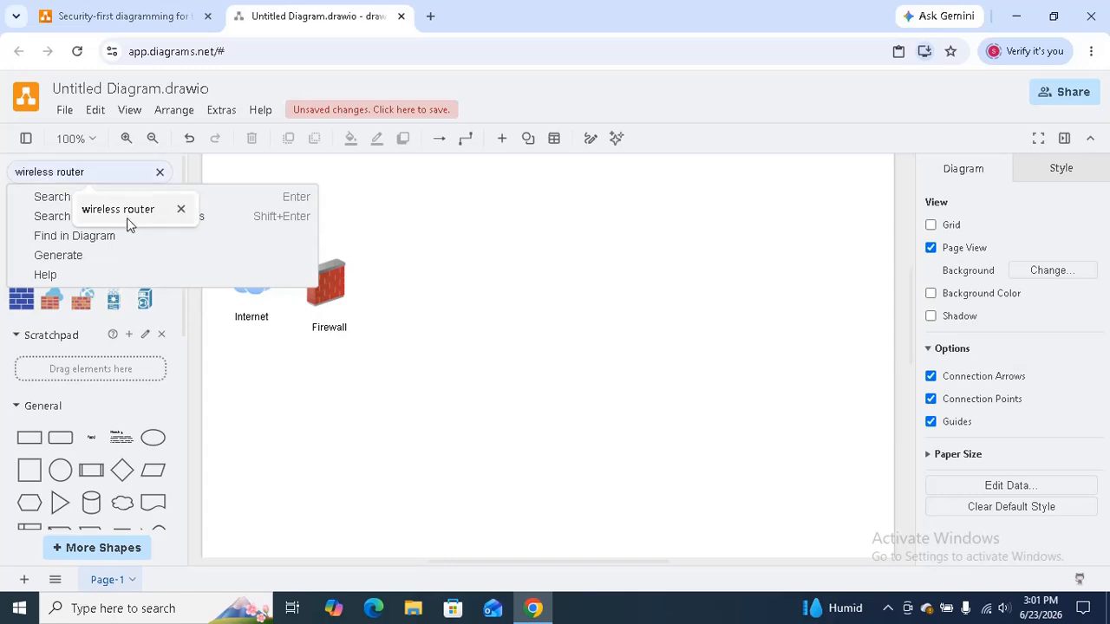
left_click(130, 210)
key("Return")
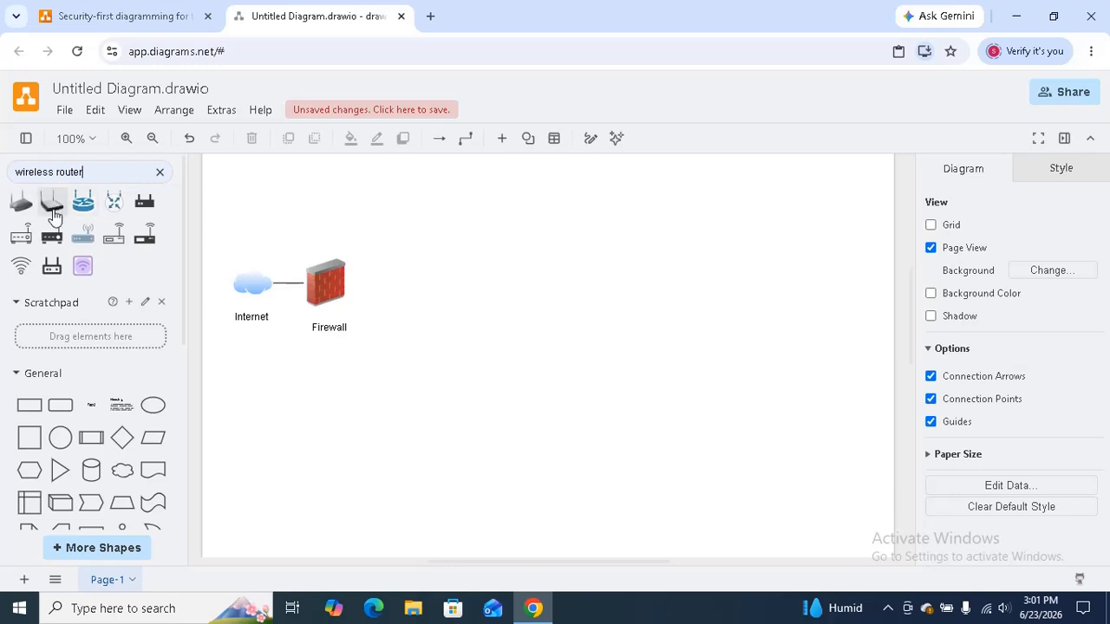
mouse_move(53, 215)
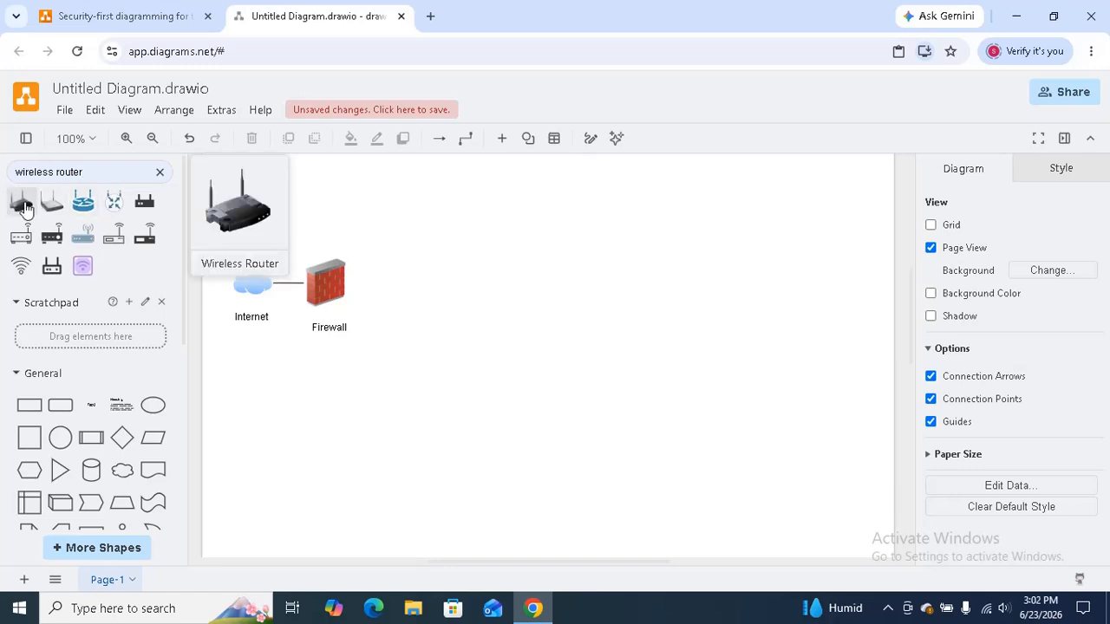
left_click_drag(23, 208, 404, 247)
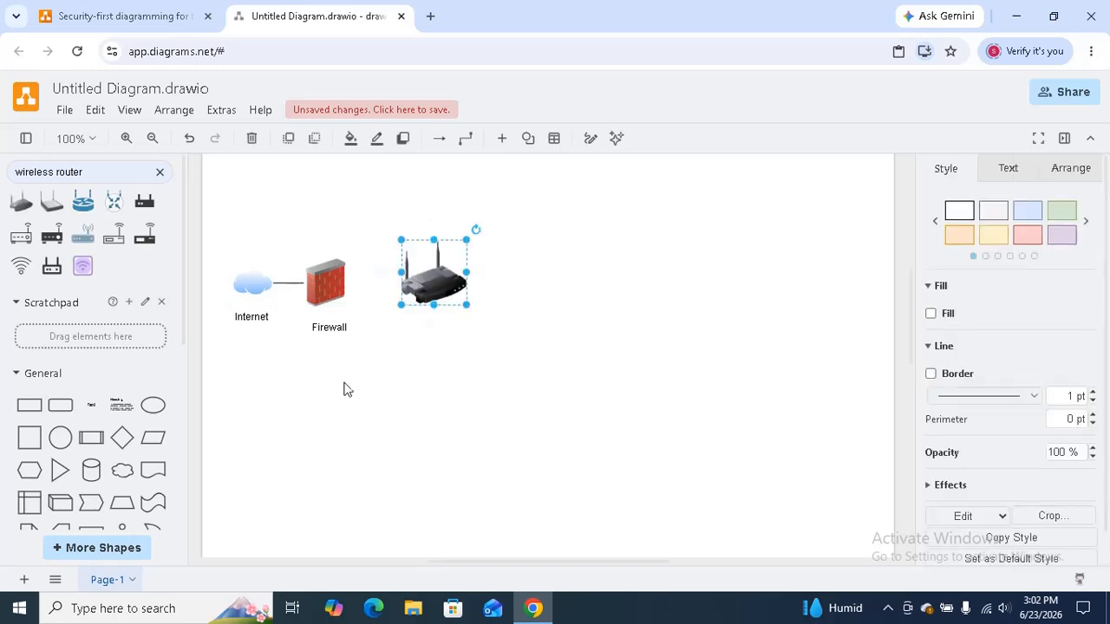
Step: Connect the firewall's right side to the wireless router with a plain Line from the General shapes
scroll(91, 470, "down", 2)
left_click(91, 470)
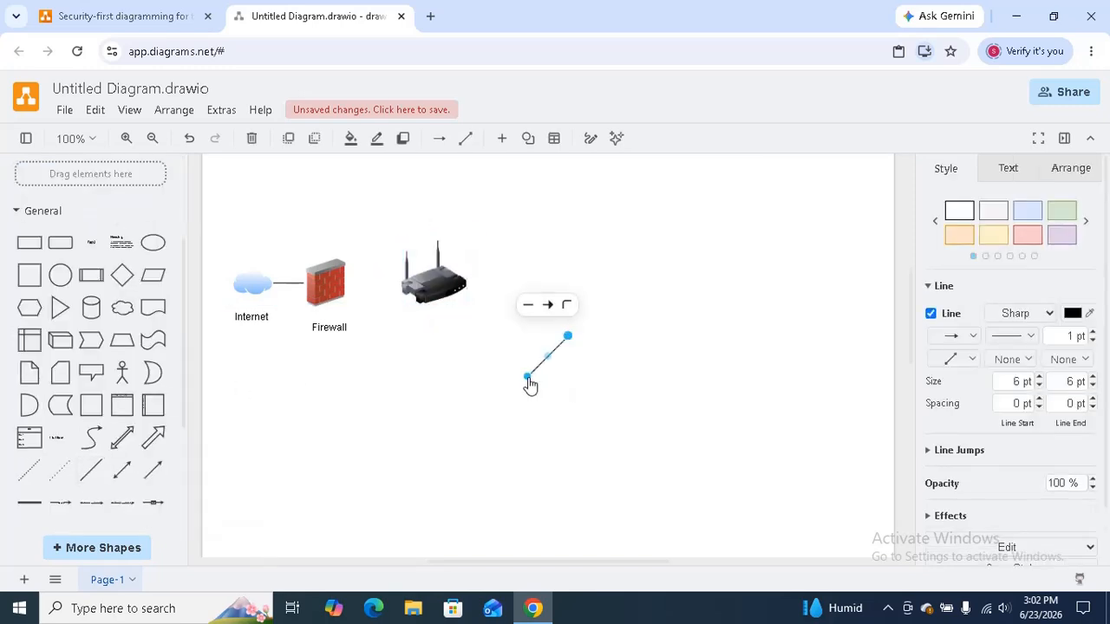
left_click_drag(528, 378, 347, 287)
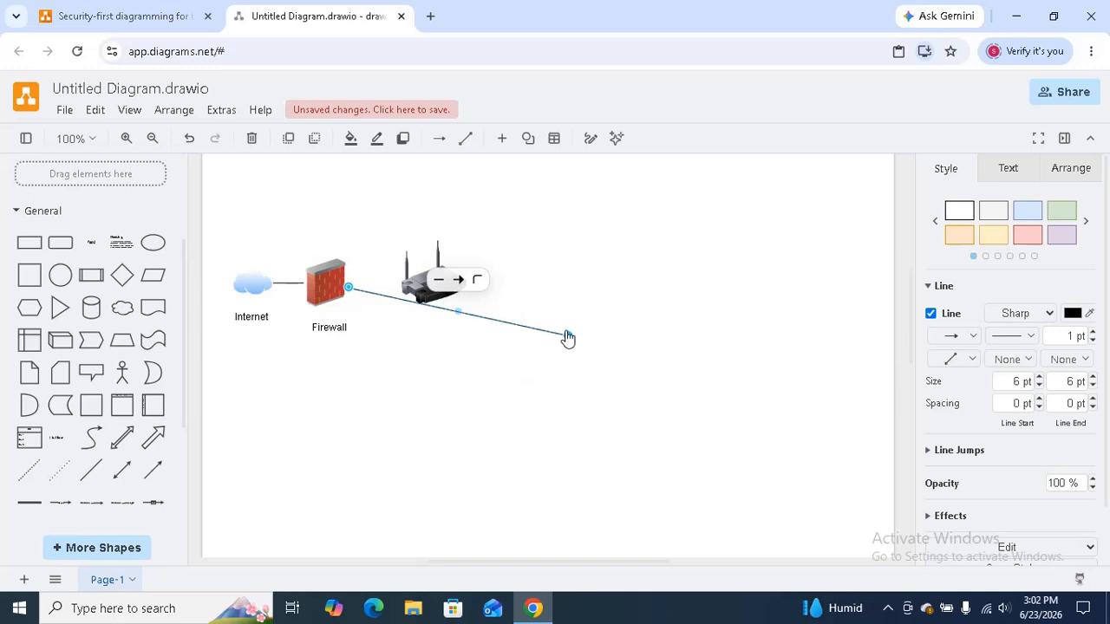
left_click_drag(568, 336, 448, 297)
left_click(449, 428)
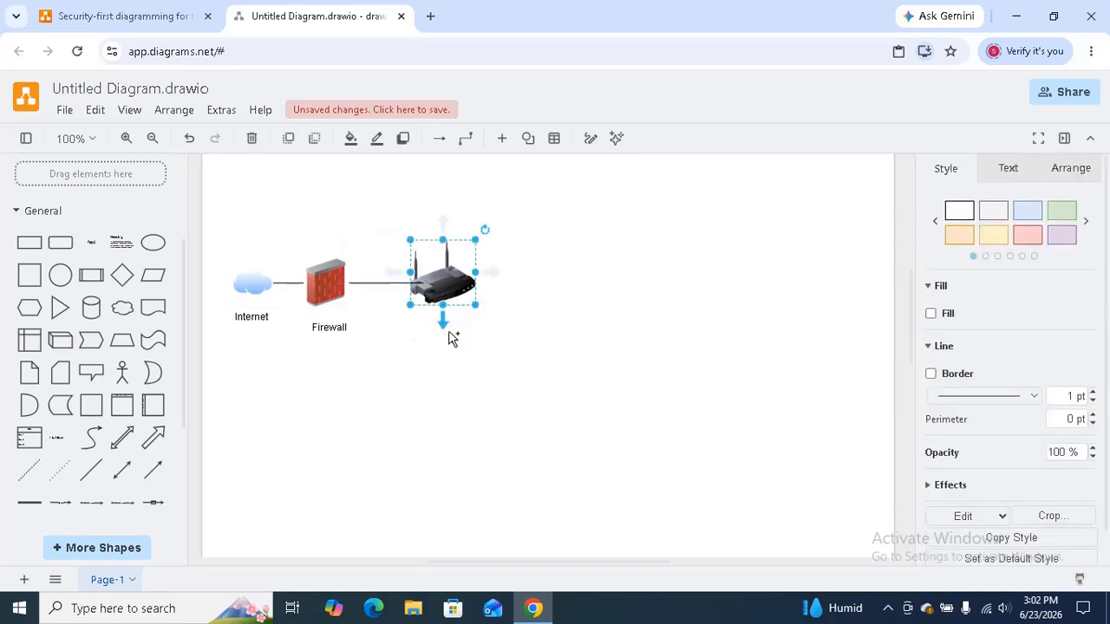
Step: Move the router end of the connecting line to the router's left edge
left_click(390, 282)
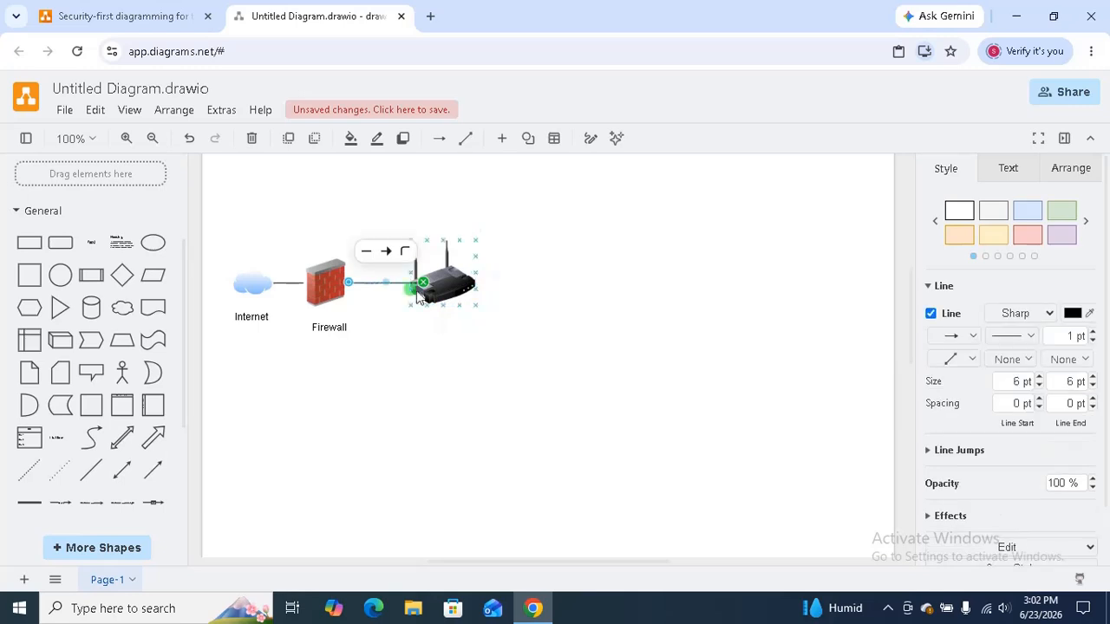
left_click_drag(391, 283, 392, 282)
left_click_drag(418, 289, 420, 287)
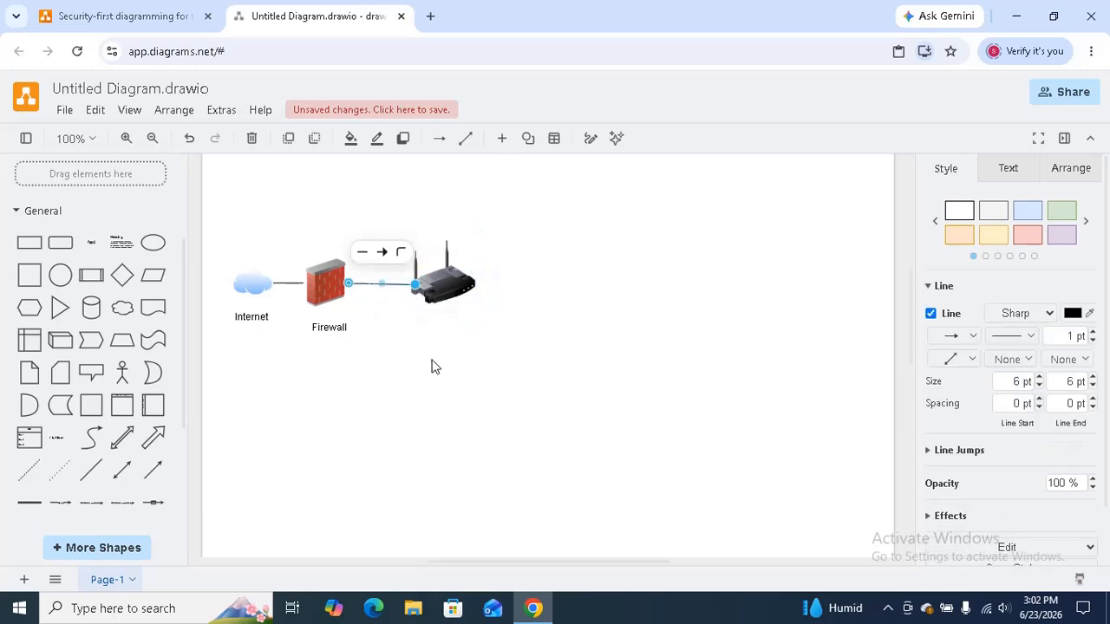
left_click(438, 384)
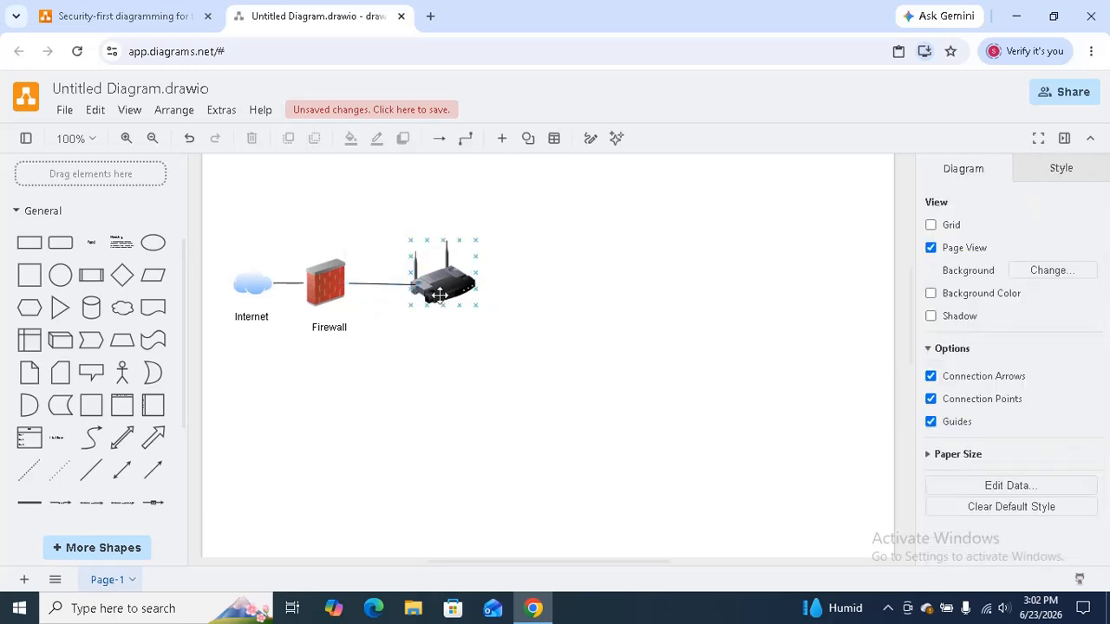
Step: Try replacing the wireless router with a fresh Wireless Router shape at the end of the connecting line
left_click(442, 291)
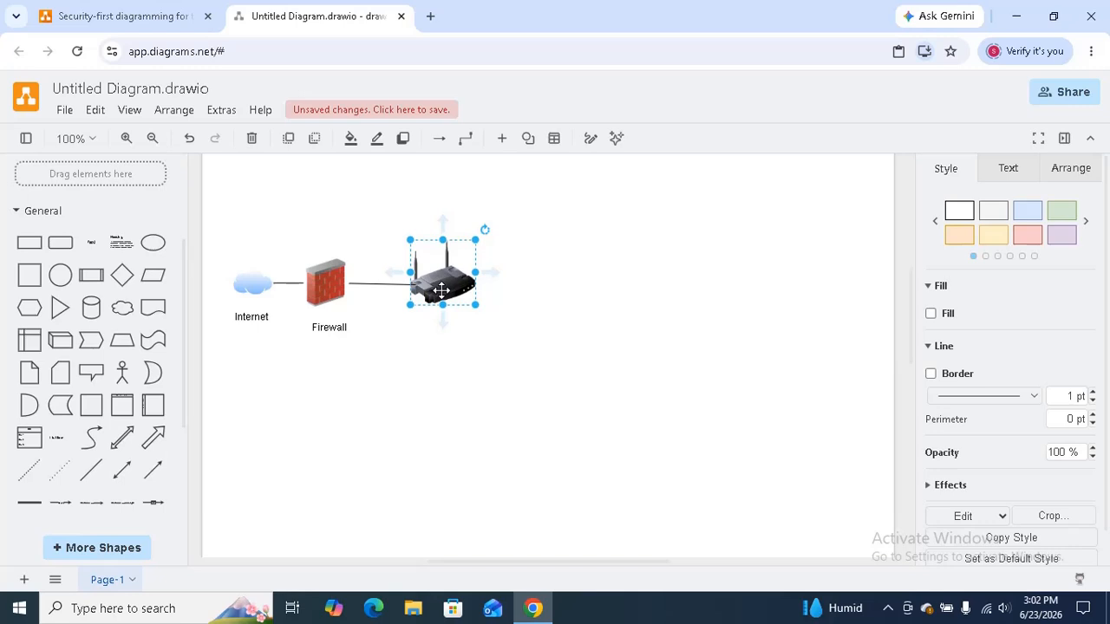
key("Delete")
scroll(95, 287, "up", 3)
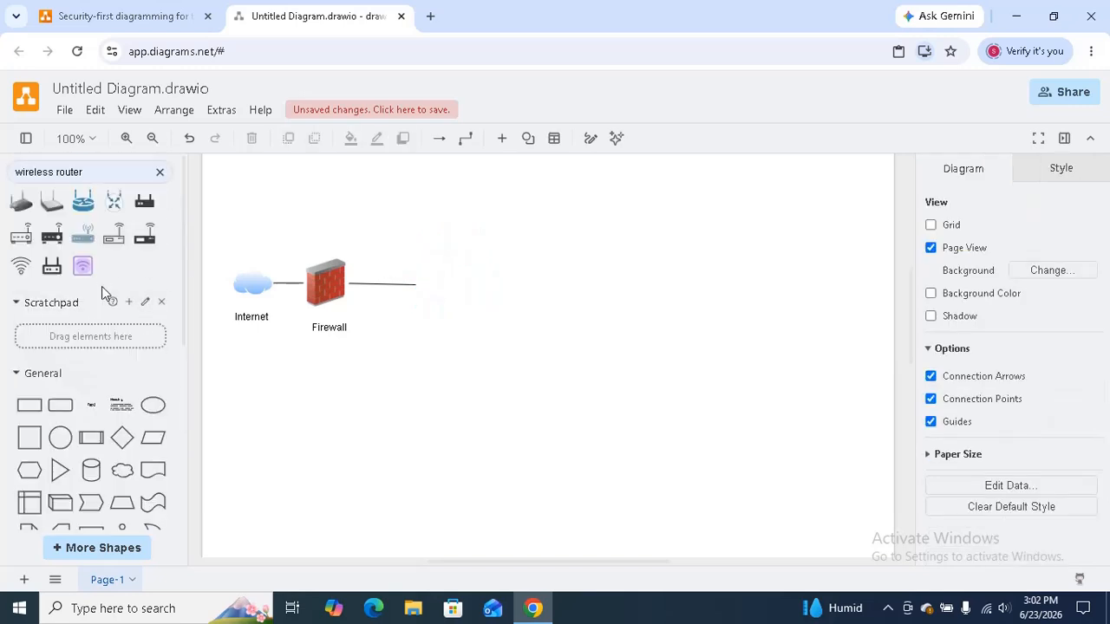
left_click_drag(23, 214, 416, 250)
left_click(494, 417)
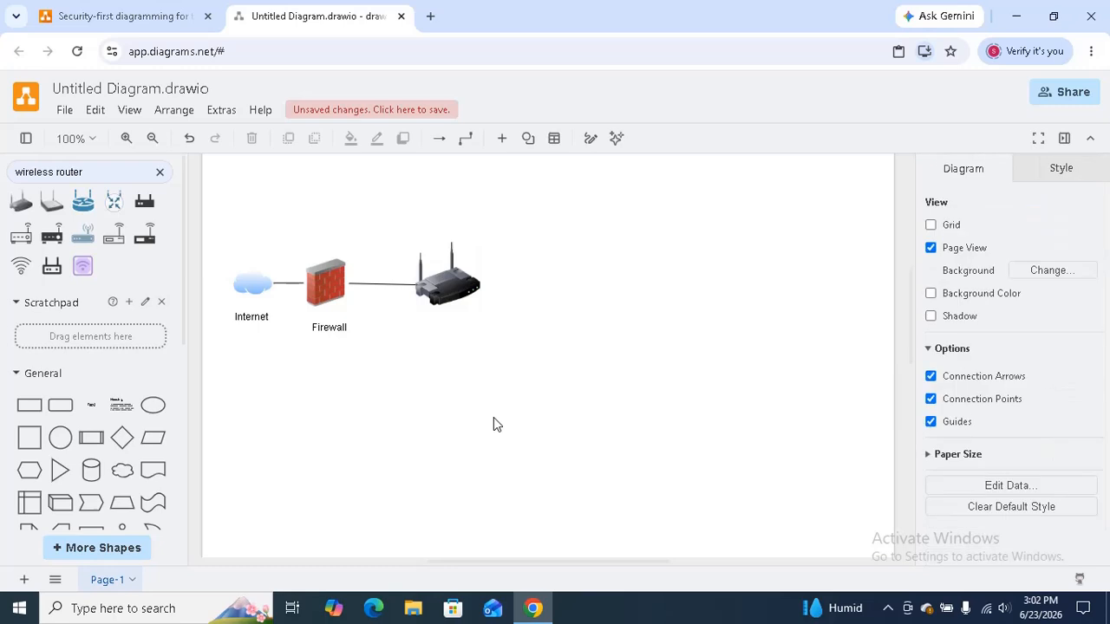
Step: Copy the Firewall text label beneath the firewall shape
left_click(337, 328)
right_click(341, 330)
left_click(421, 279)
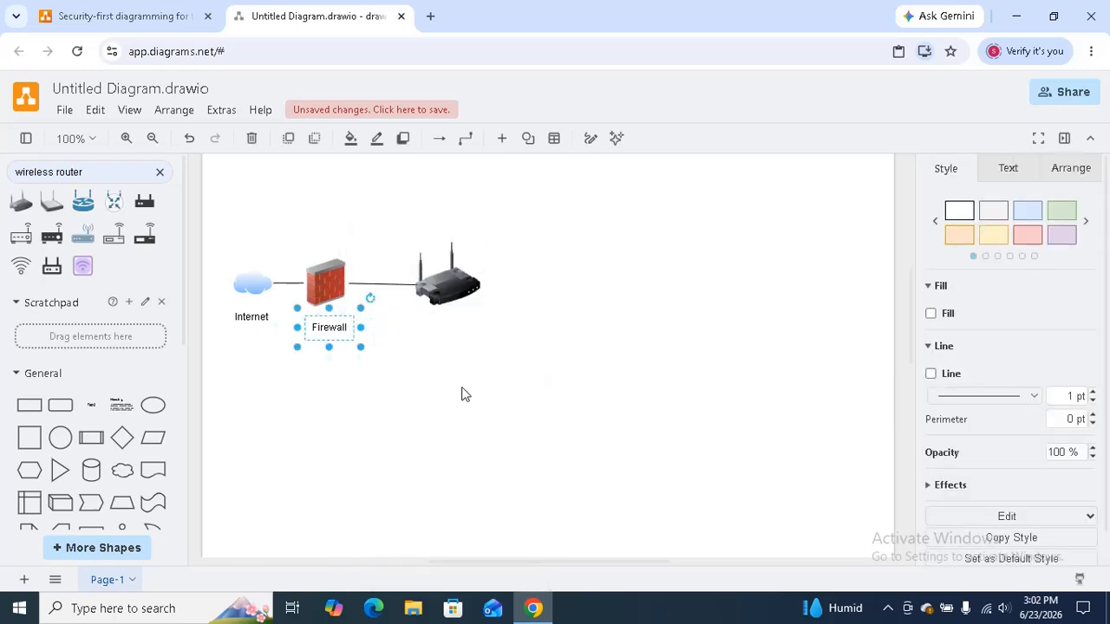
Step: Undo the placement of the new router and the deletion of the original one
right_click(462, 389)
left_click(512, 410)
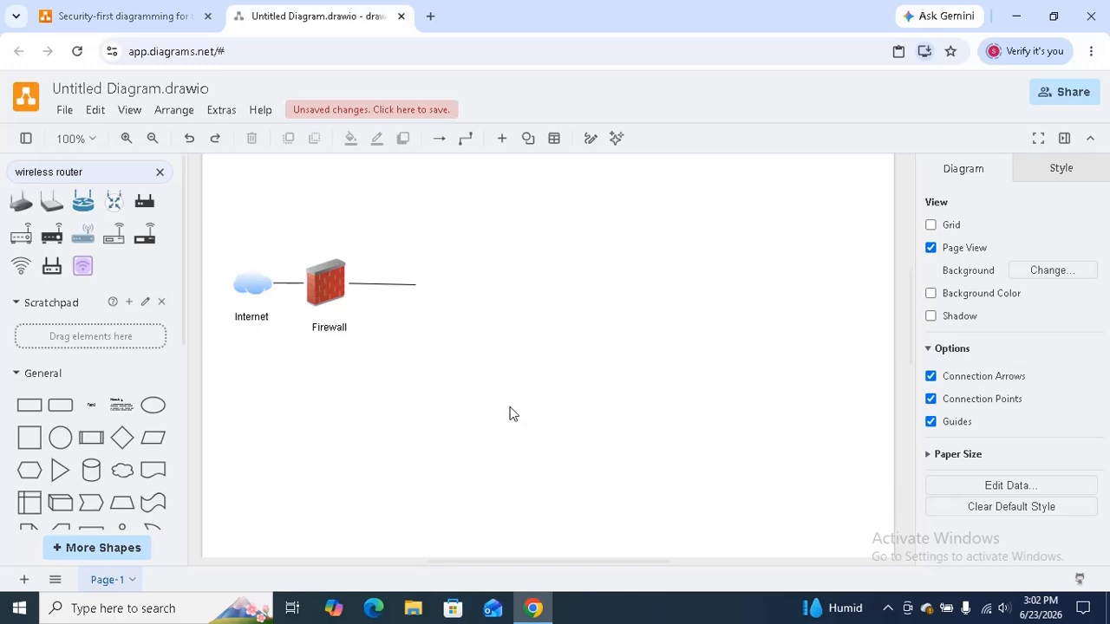
key("ctrl+y")
Step: Paste the copied label into the empty area below the router and change its text to "Wireless Router"
right_click(415, 350)
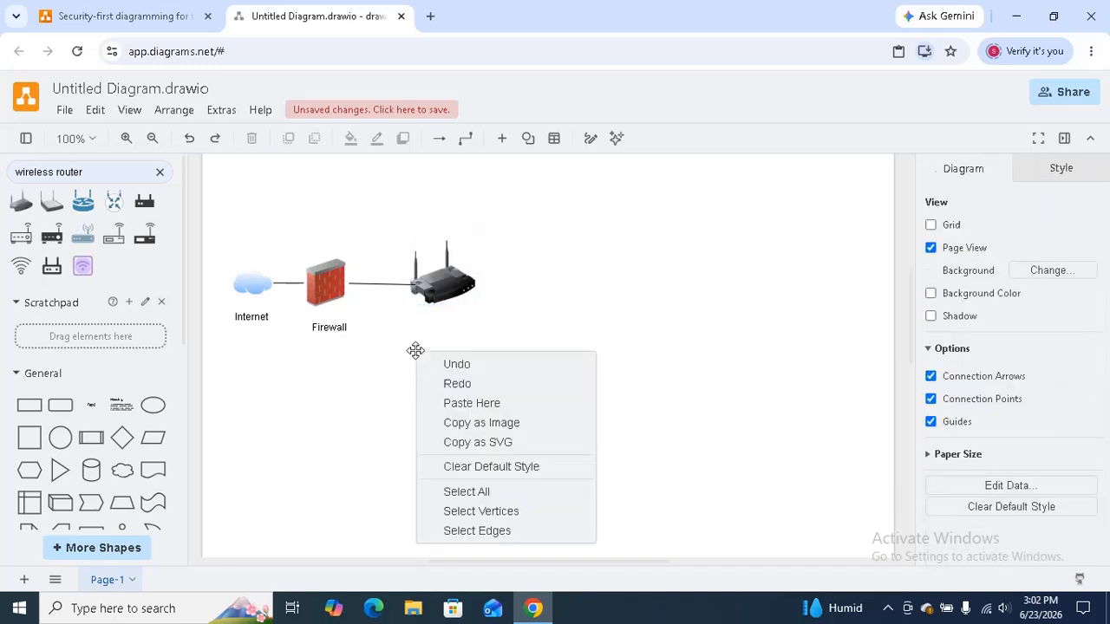
left_click(483, 405)
double_click(440, 363)
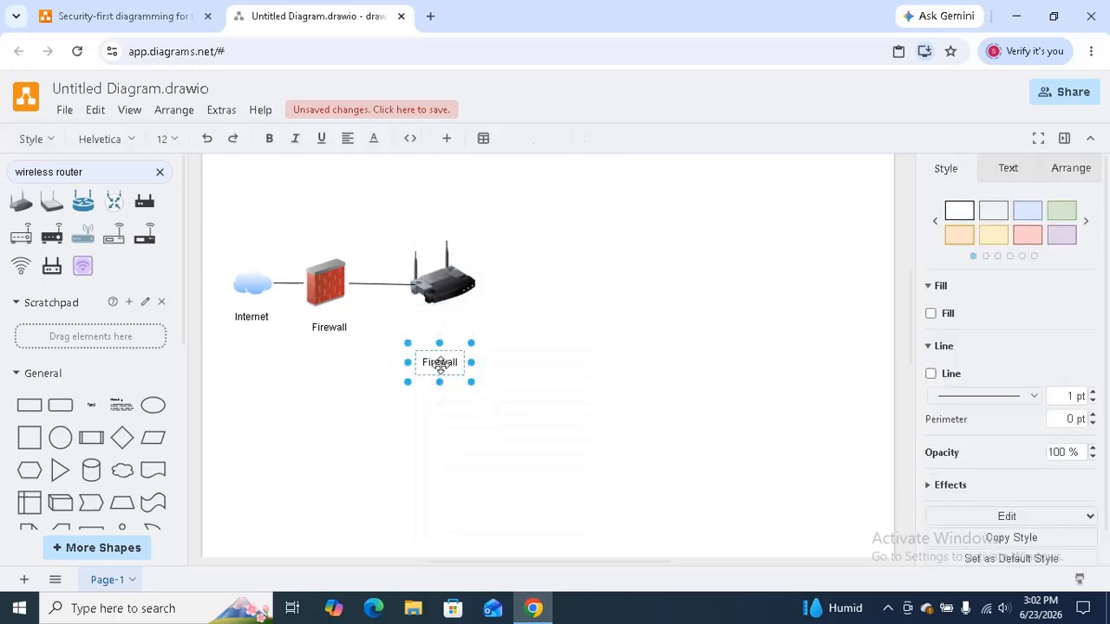
type("Wire")
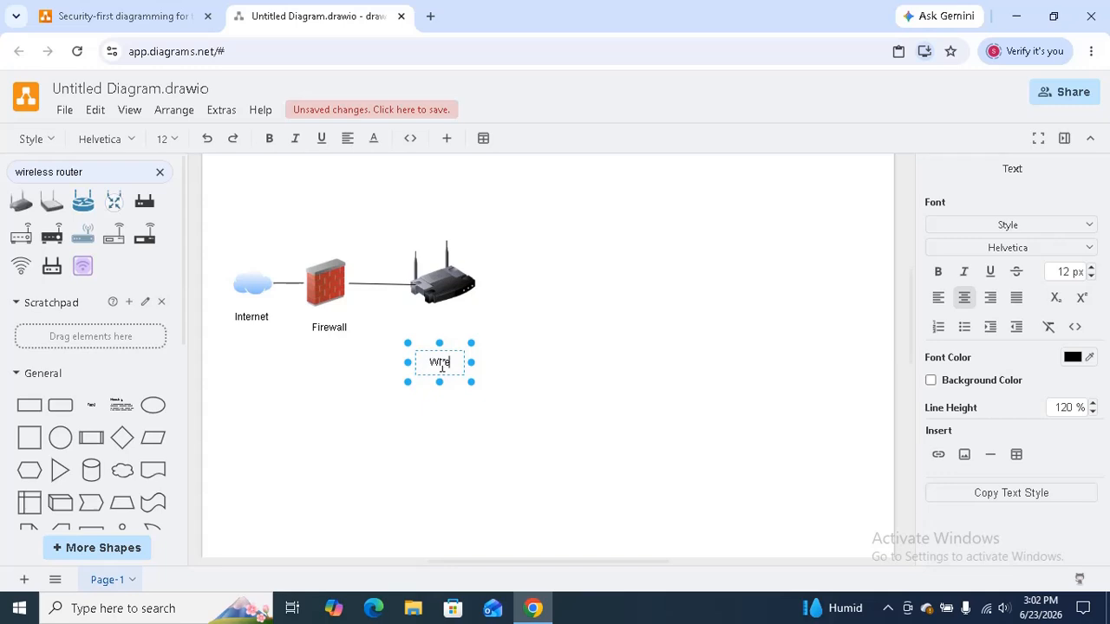
type("less Router")
left_click(468, 458)
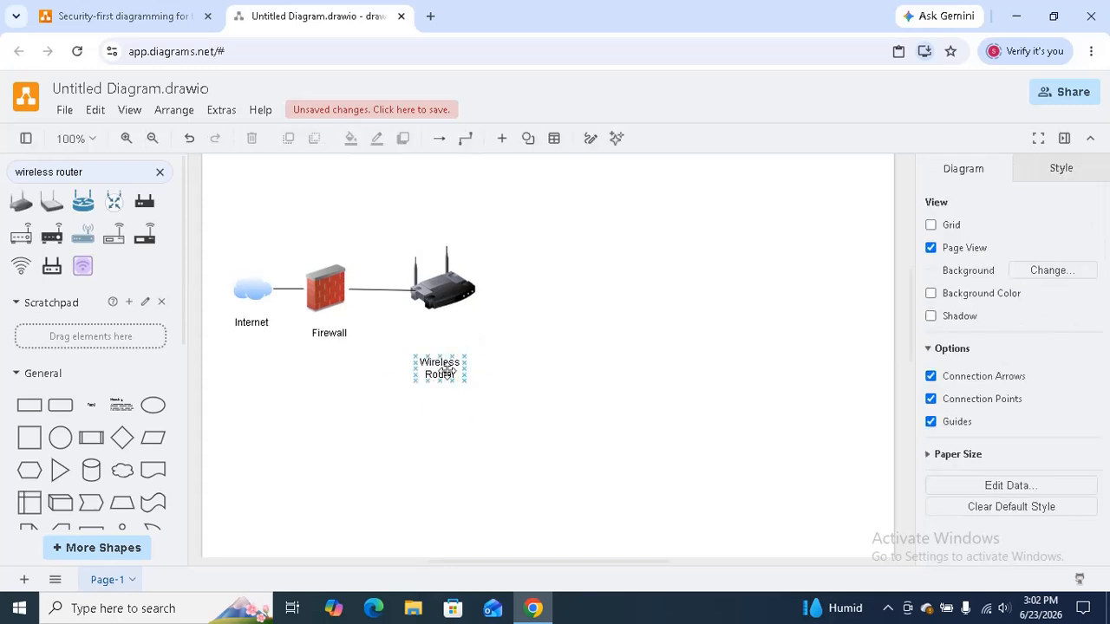
Step: Move the "Wireless Router" label directly beneath the router shape
left_click(448, 370)
left_click_drag(448, 371, 452, 337)
left_click(561, 365)
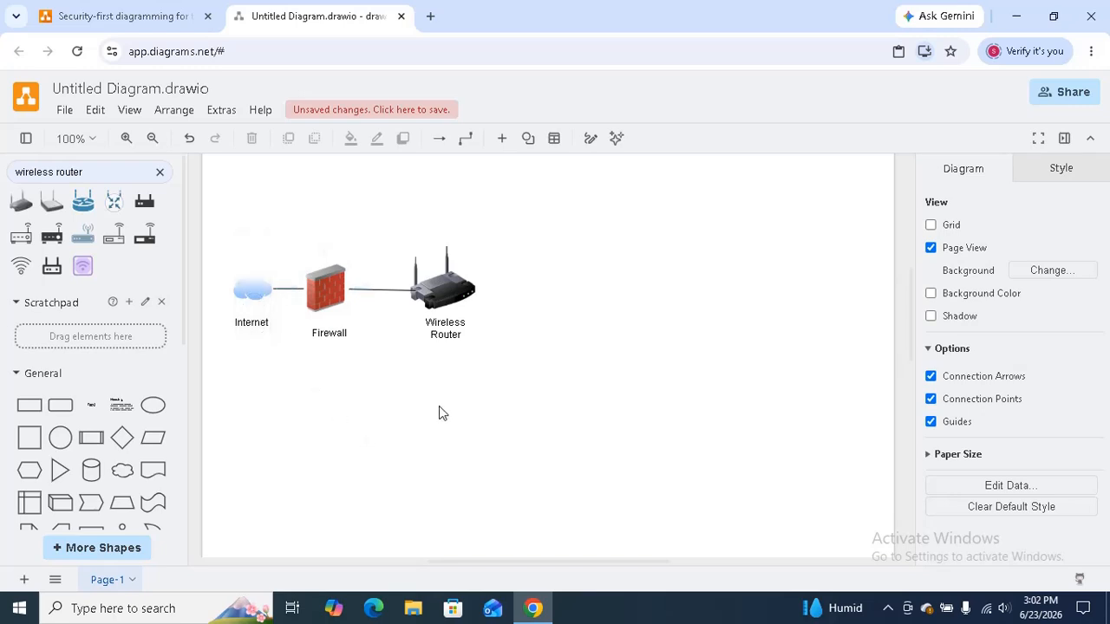
Step: Try shifting the firewall shape slightly toward the cloud, and undo the move
left_click(323, 293)
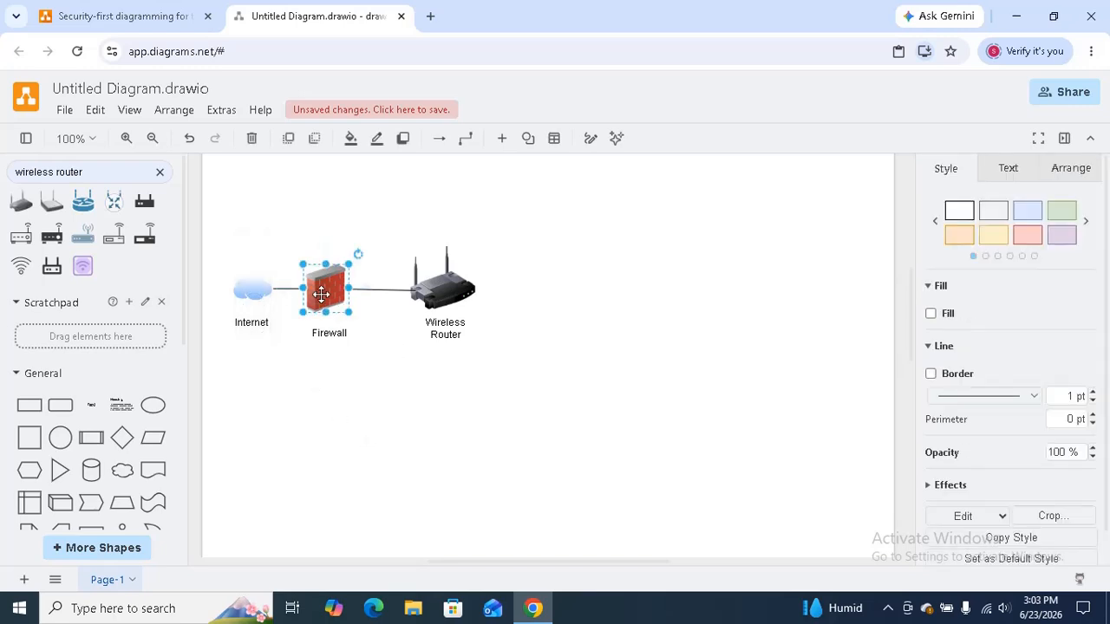
left_click_drag(324, 293, 323, 303)
left_click(397, 417)
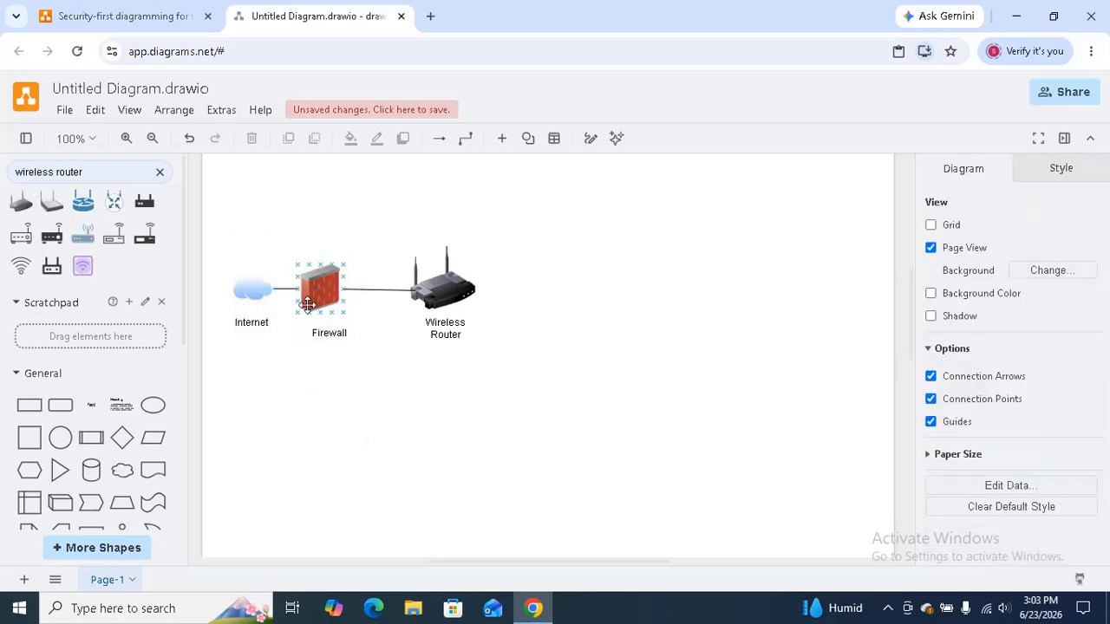
key("ctrl+z")
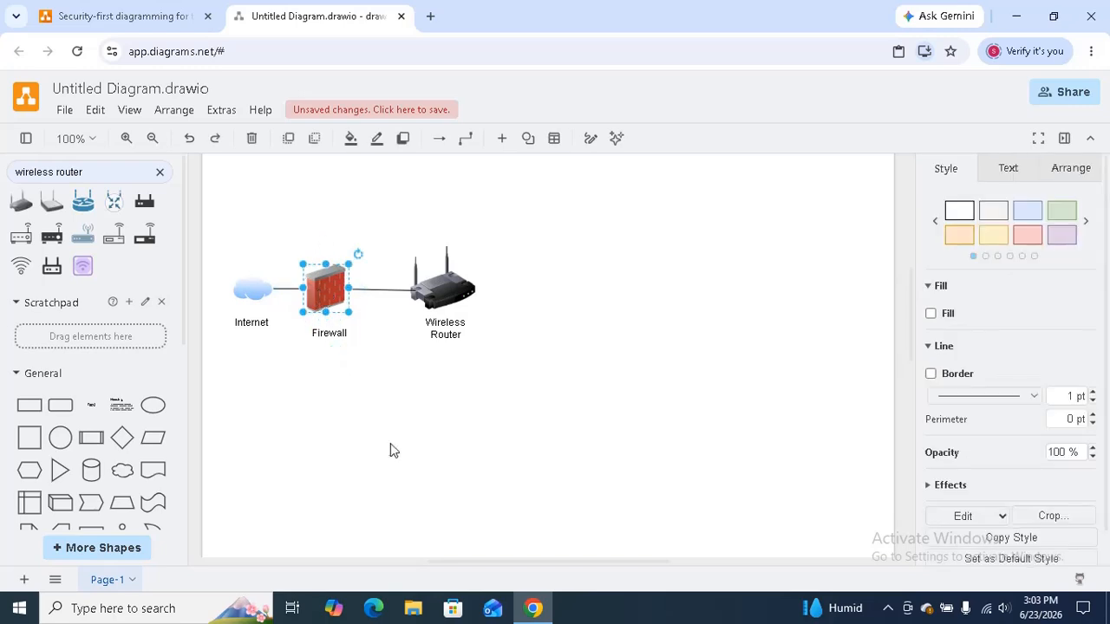
Step: Try extending the cloud's connecting line into the firewall shape, and undo the change
left_click(390, 444)
left_click_drag(285, 290, 311, 293)
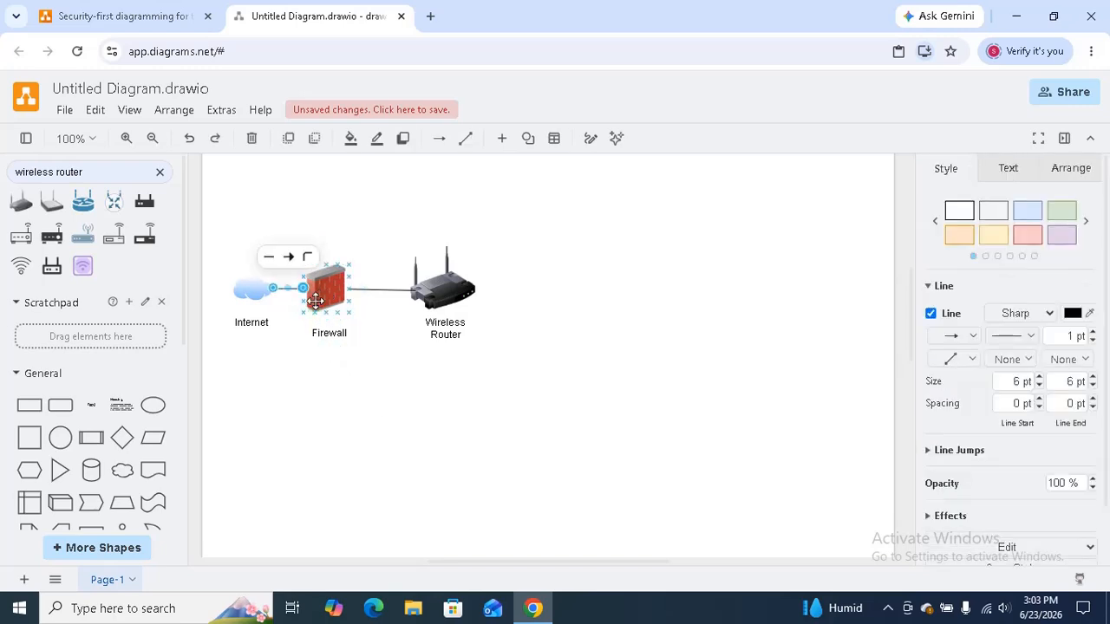
left_click(455, 405)
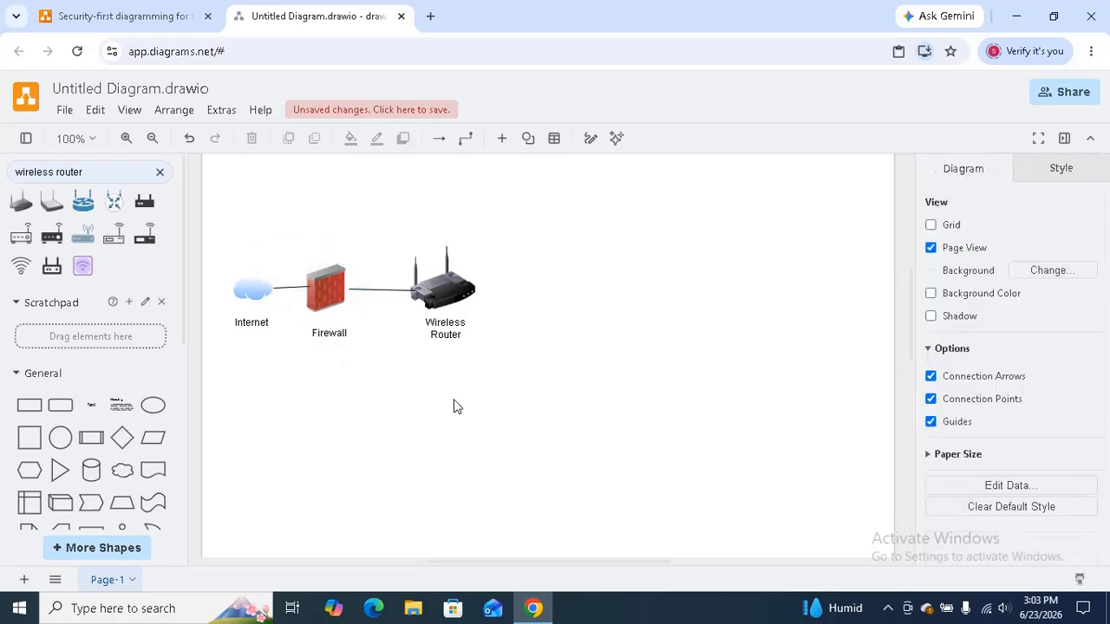
key("ctrl+z")
left_click(394, 446)
Step: Search the shape library for "switch" and place the ATM Switch shape to the right of the wireless router
left_click(160, 173)
type("switch")
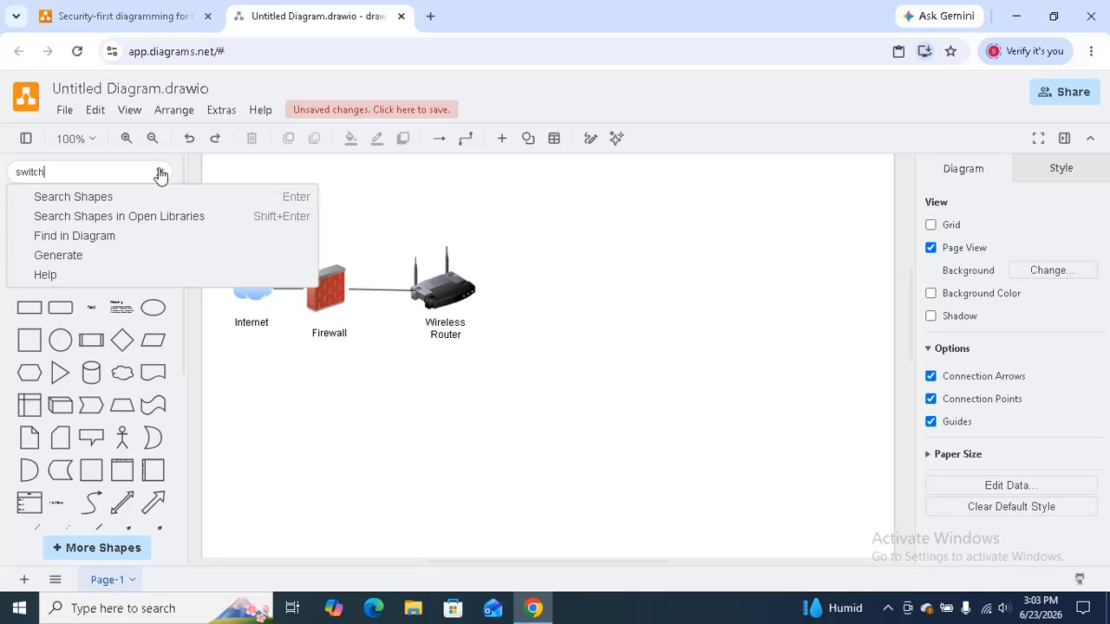
key("Return")
mouse_move(119, 265)
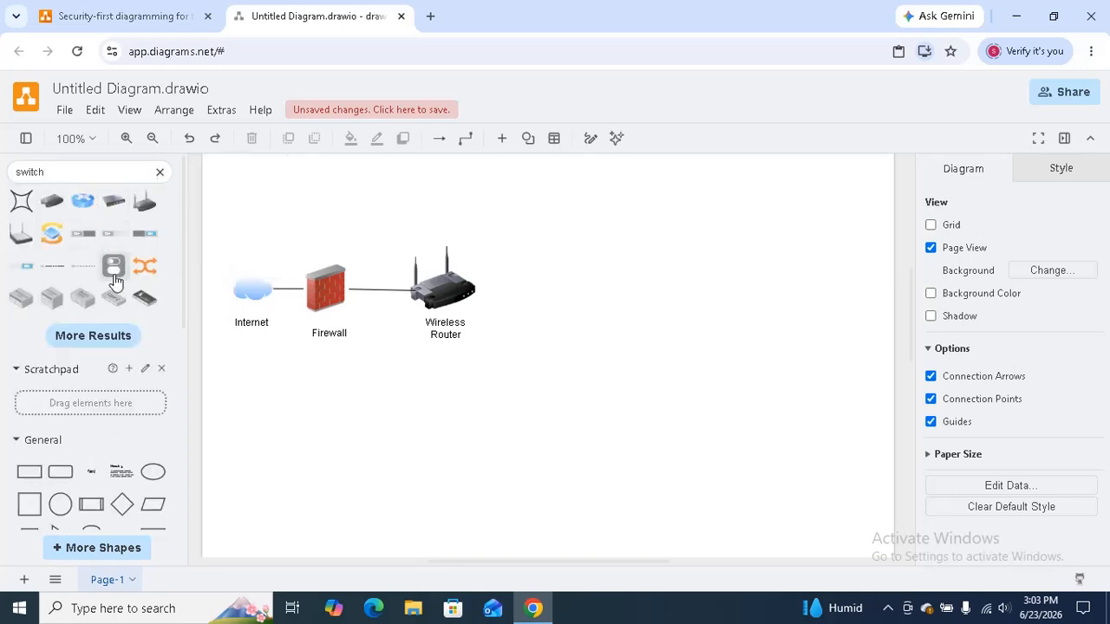
left_click(53, 176)
key("Return")
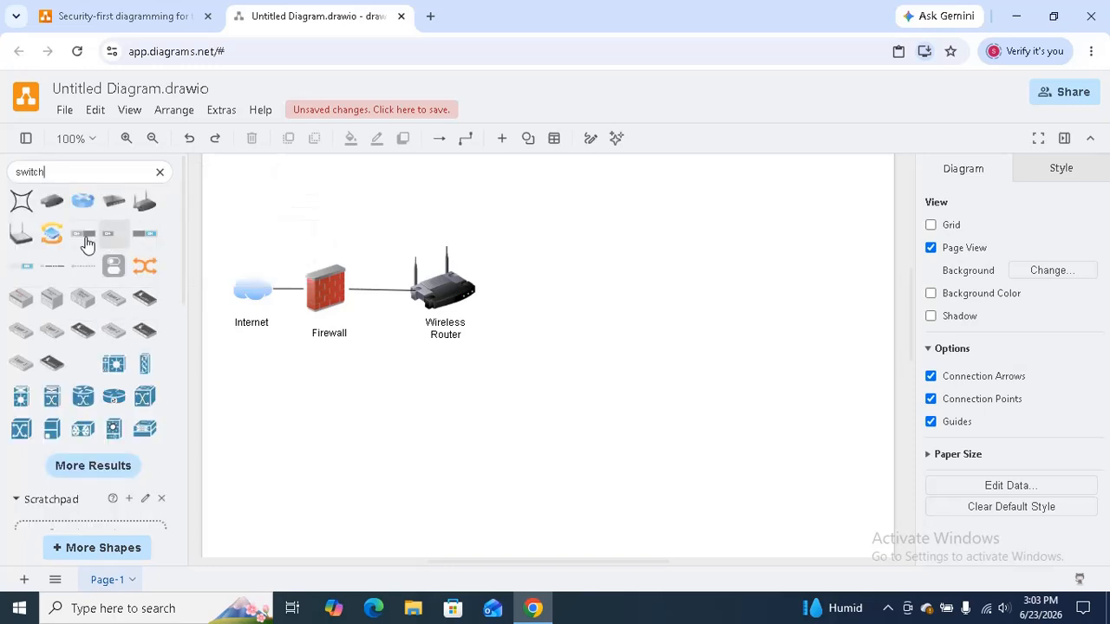
mouse_move(48, 438)
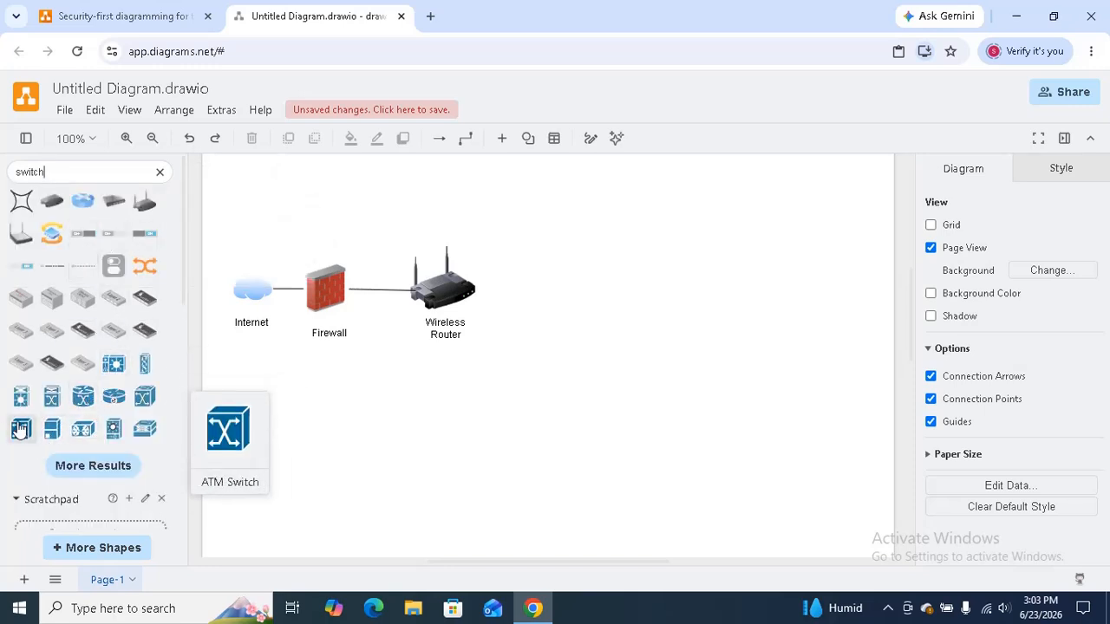
left_click_drag(20, 428, 534, 275)
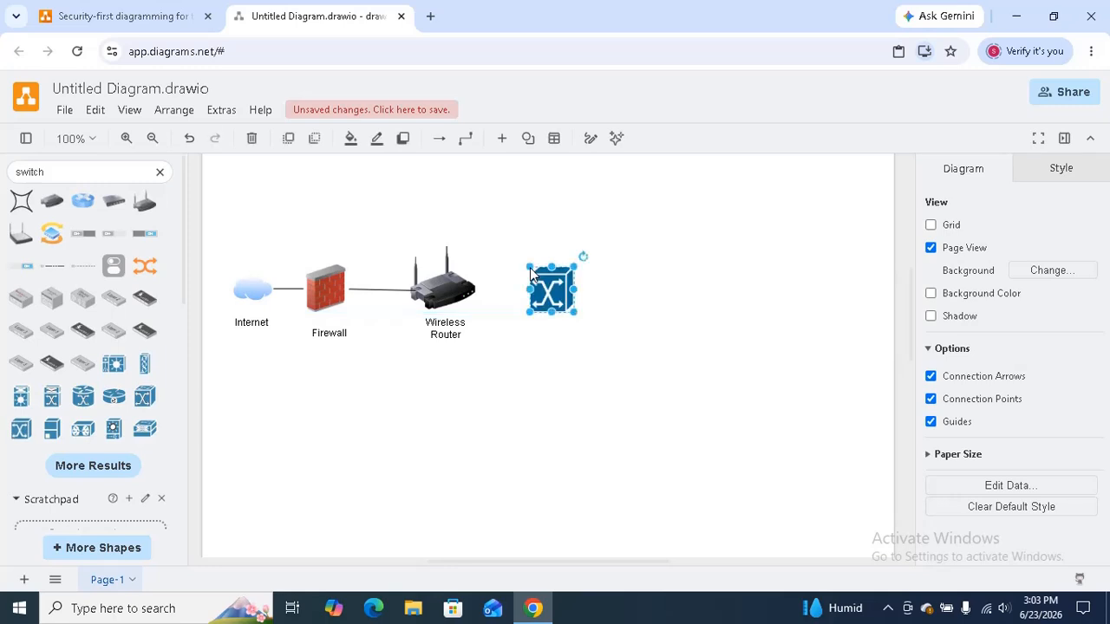
left_click(553, 426)
scroll(113, 468, "down", 3)
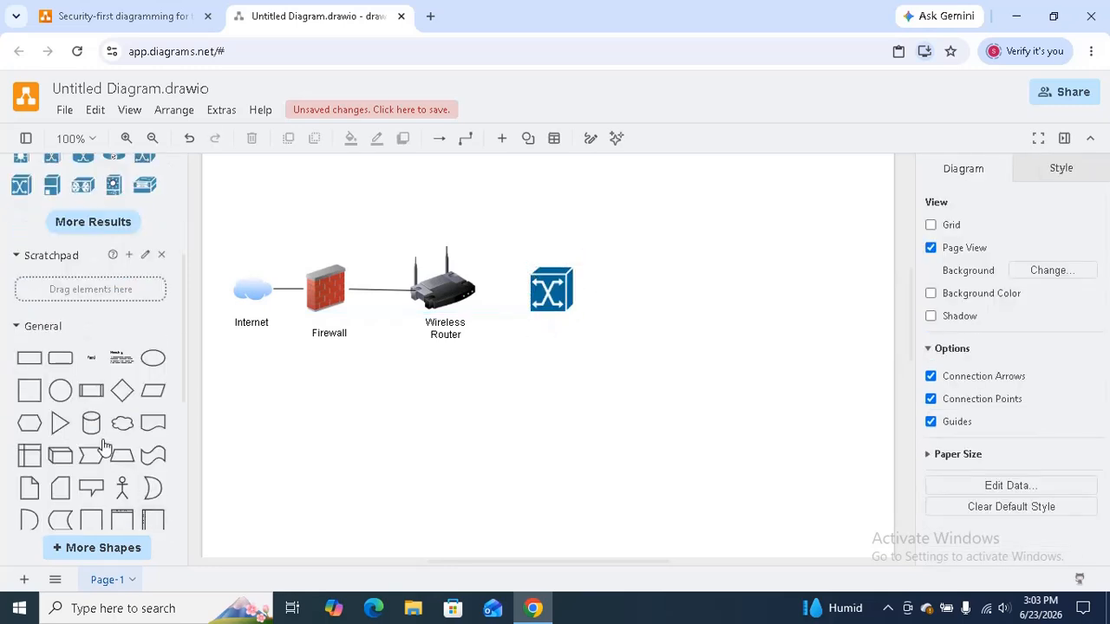
Step: Place a plain line from the General shapes between the wireless router and the switch to connect them
scroll(120, 473, "down", 2)
left_click_drag(93, 510, 475, 286)
left_click_drag(550, 353, 536, 288)
left_click(558, 401)
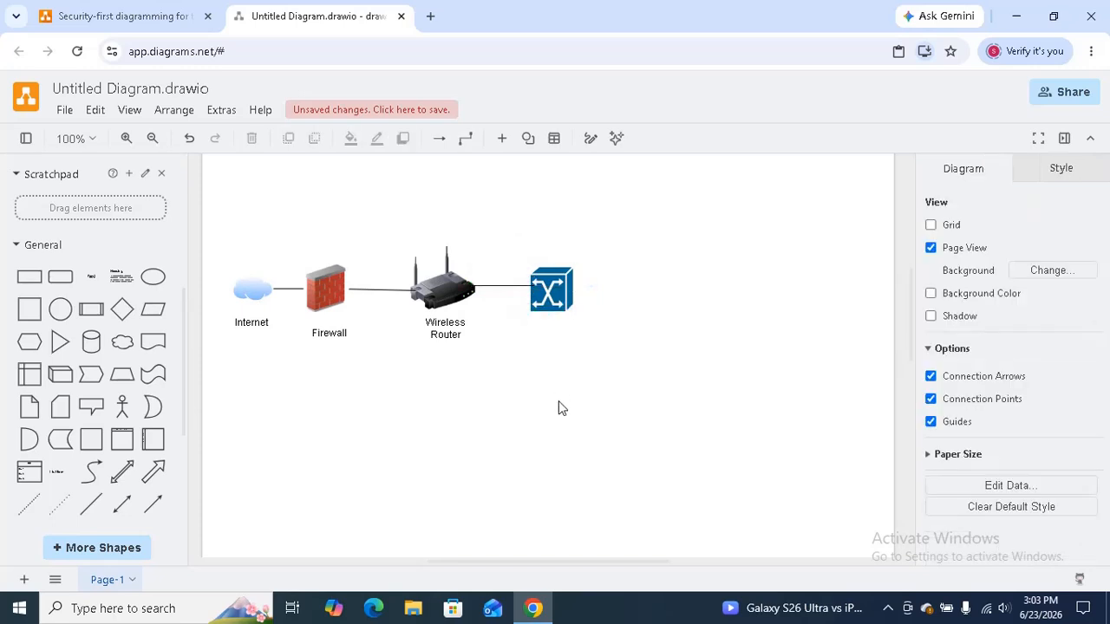
Step: Narrow the switch shape slightly from its router-facing side
left_click(556, 287)
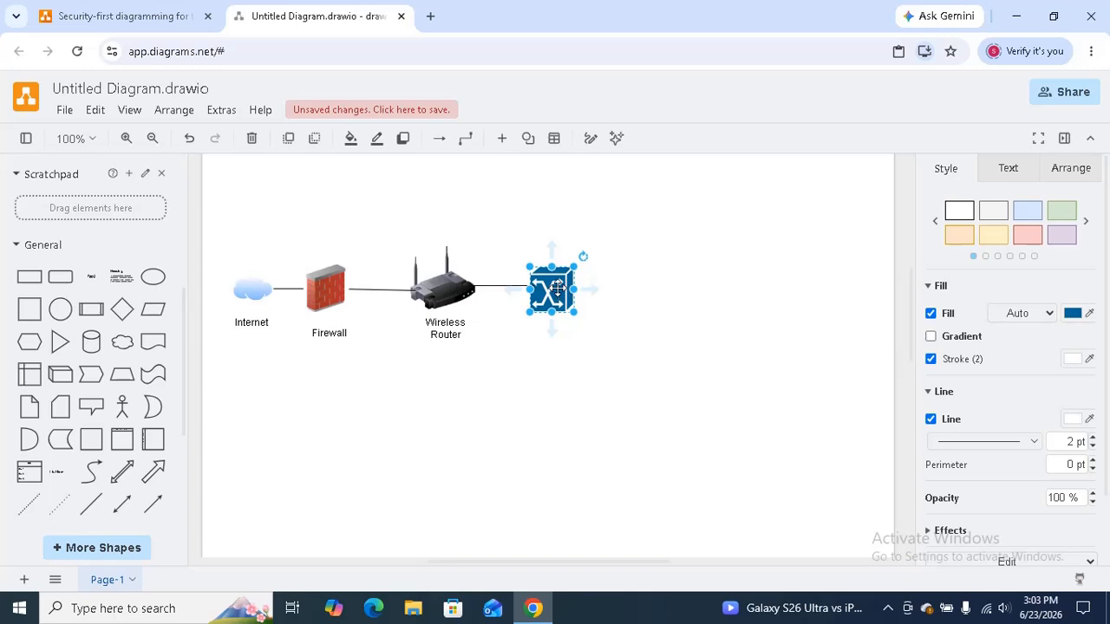
left_click_drag(530, 291, 538, 293)
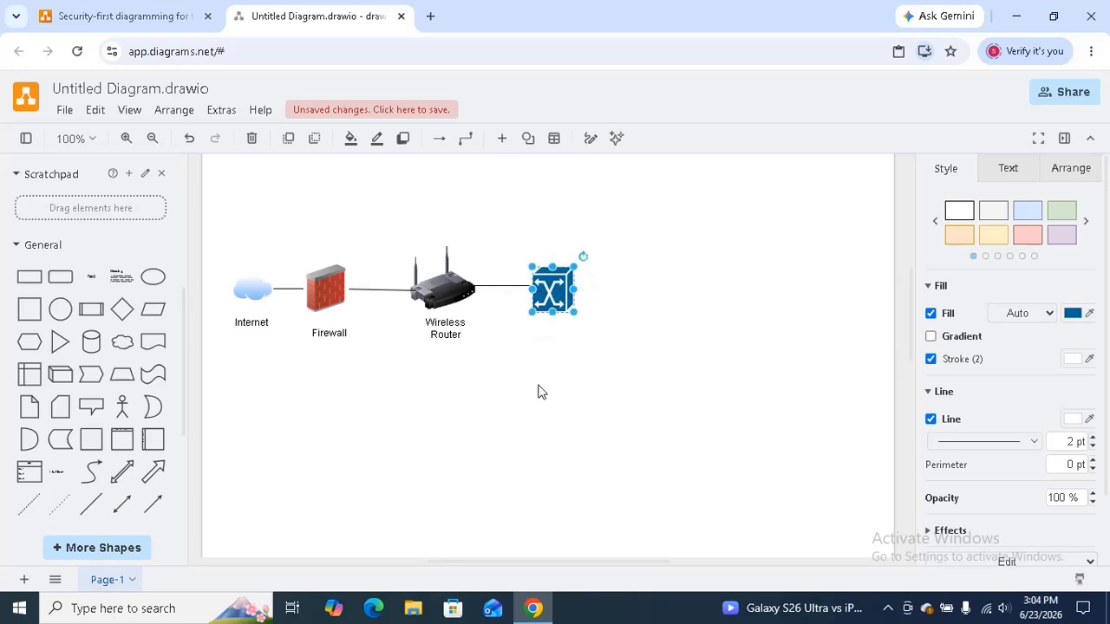
left_click(536, 401)
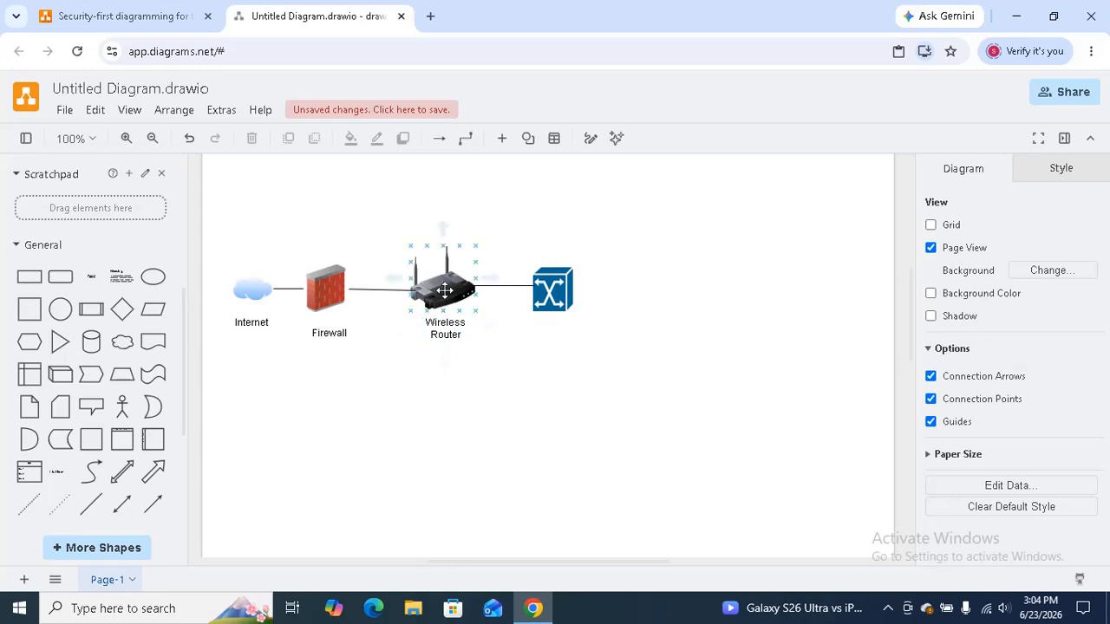
Step: Shrink the wireless router slightly and narrow the firewall shape from its router-facing side
left_click(416, 294)
left_click_drag(412, 278, 420, 287)
left_click(324, 290)
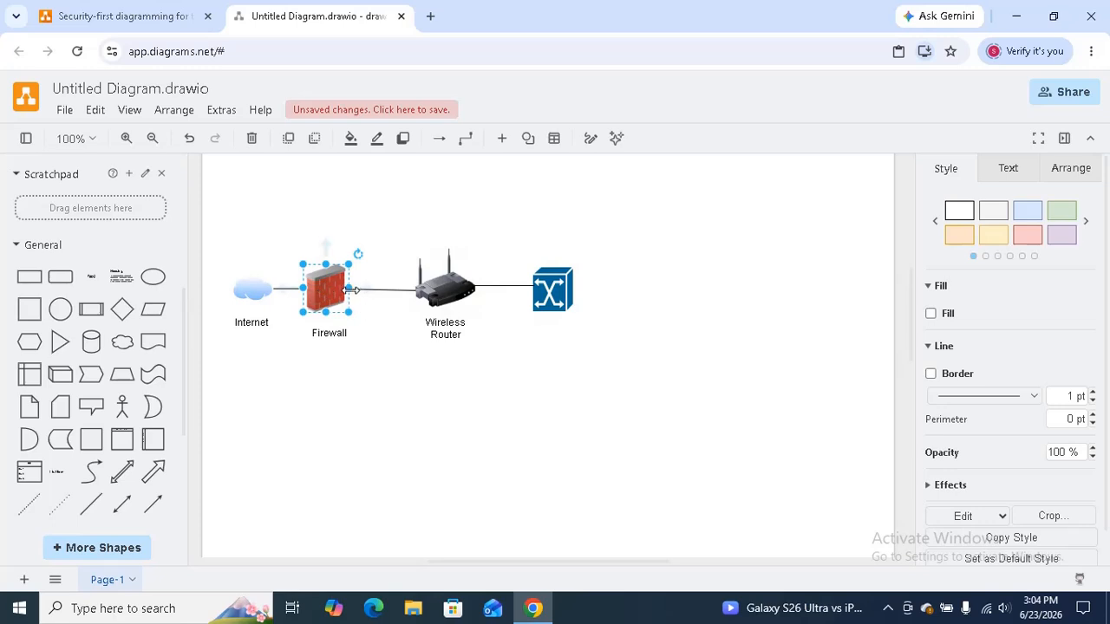
mouse_move(352, 290)
left_mouse_down()
mouse_move(323, 302)
mouse_move(347, 307)
left_mouse_up()
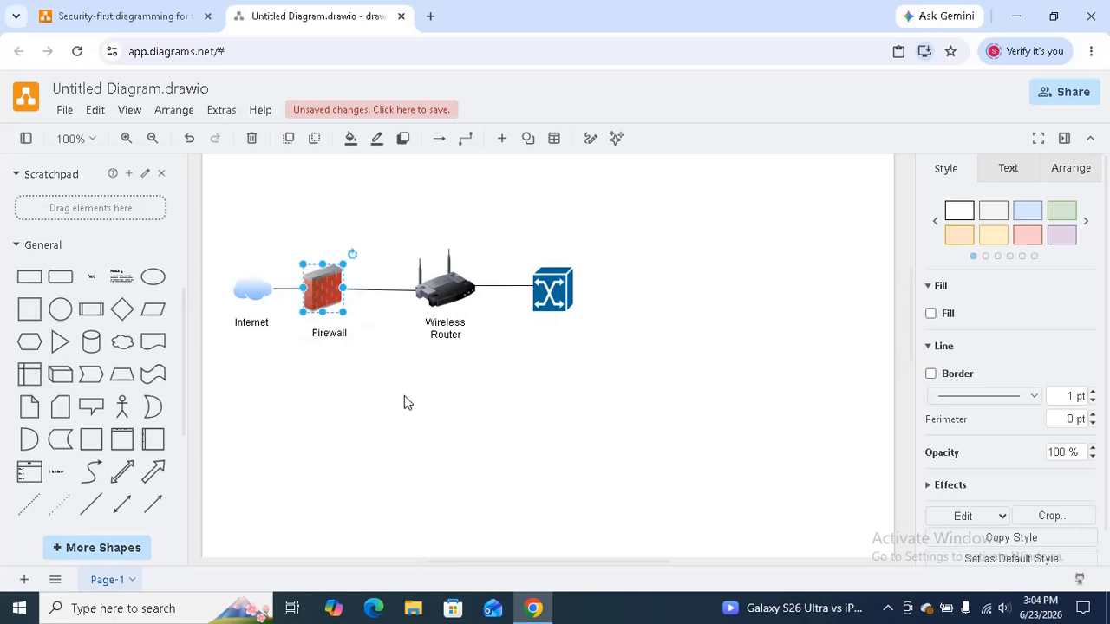
left_click(404, 397)
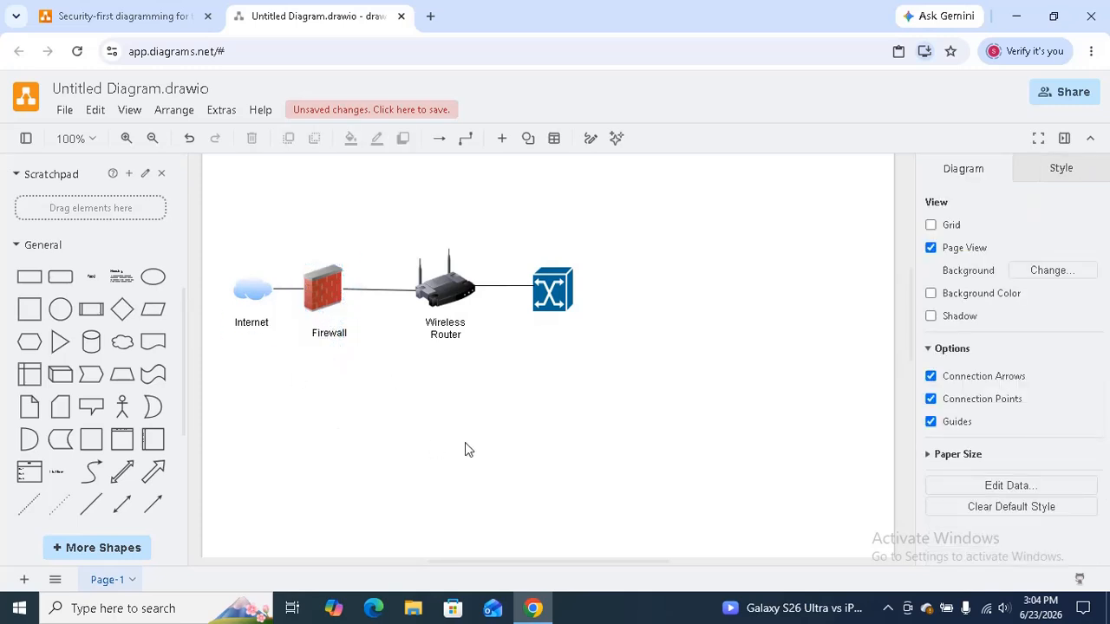
left_click(508, 289)
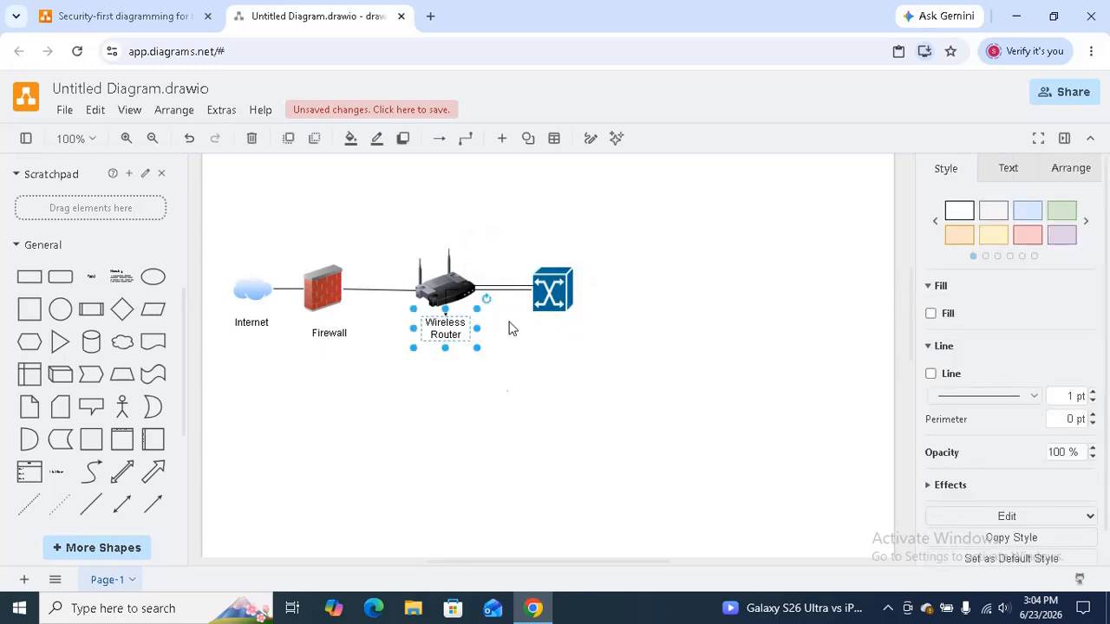
key("ctrl+z")
left_click(519, 429)
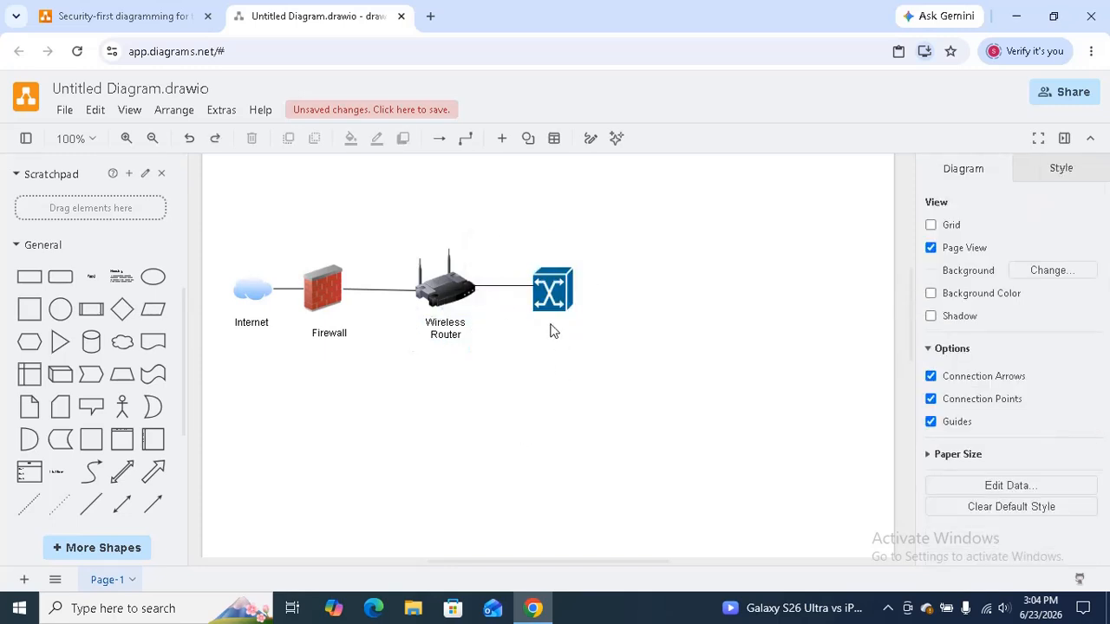
Step: Move the connecting line between the wireless router and the switch slightly down
left_click(508, 286)
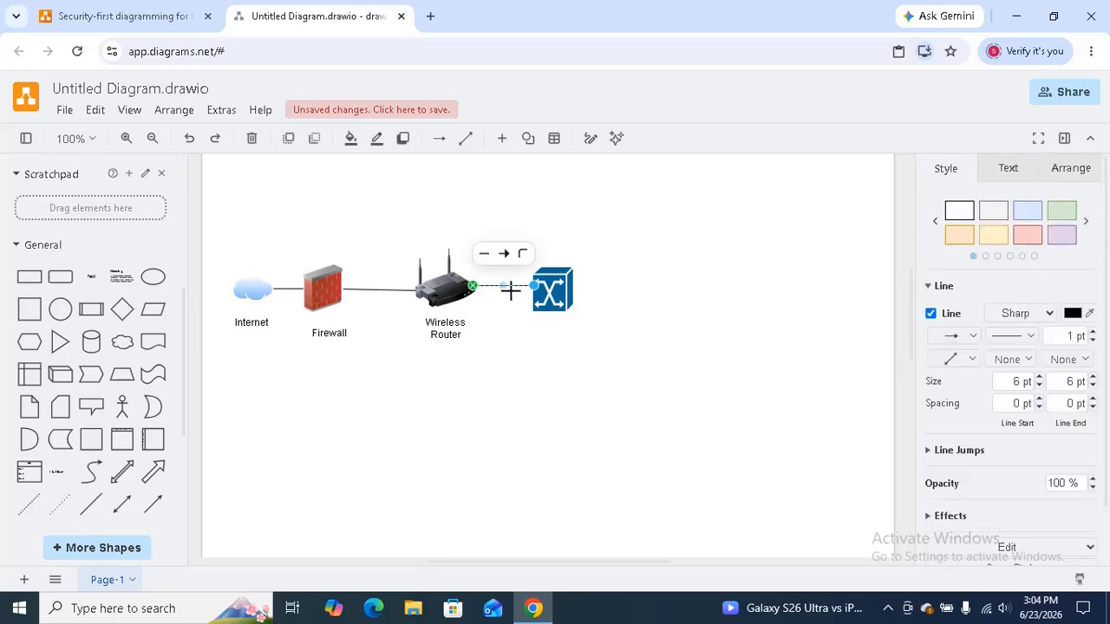
left_click(520, 345)
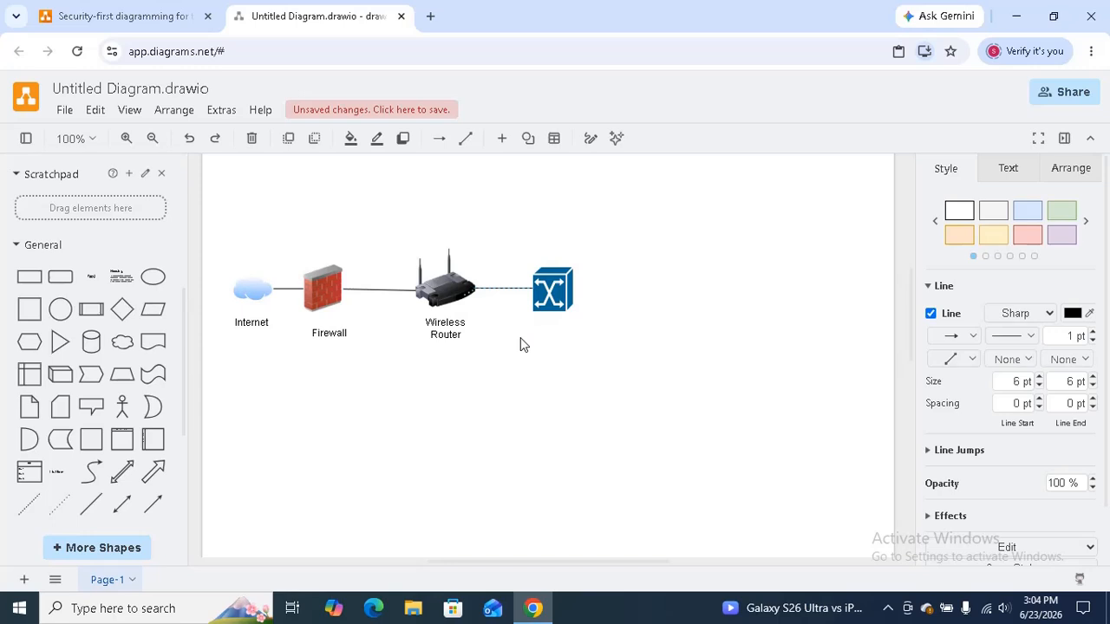
left_click(611, 417)
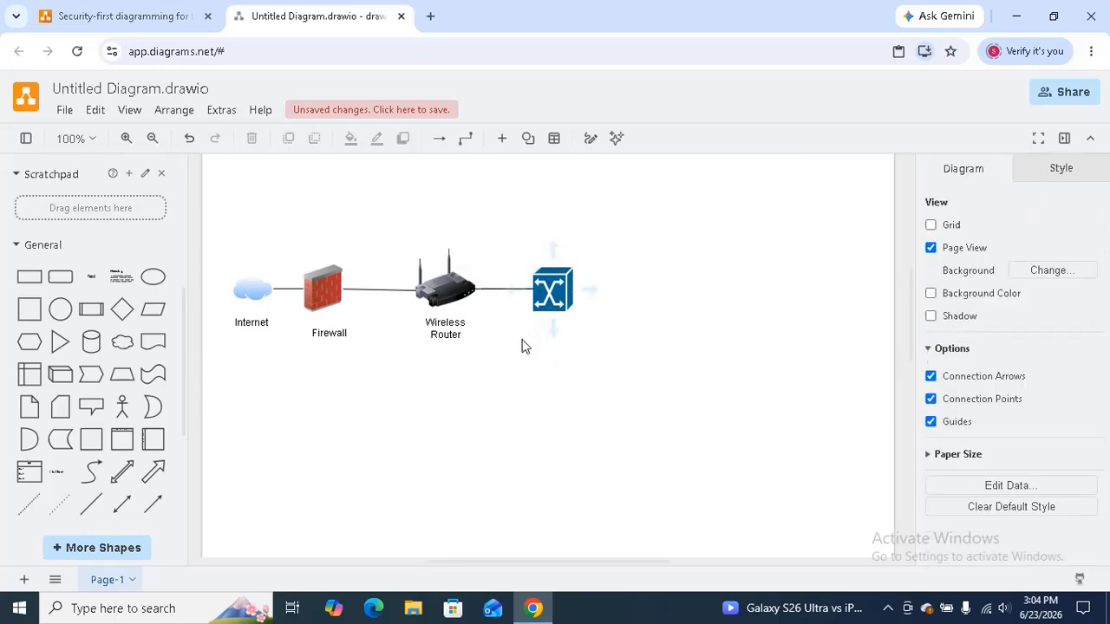
Step: Copy the "Wireless Router" label and paste it in the empty area below the router and switch
left_click(431, 327)
right_click(431, 327)
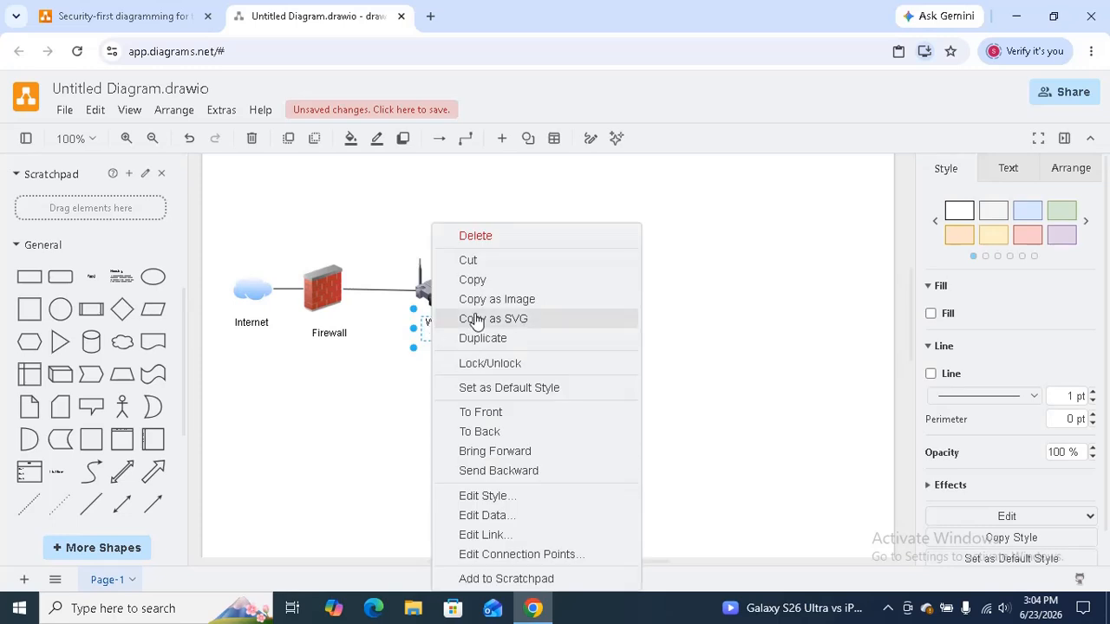
left_click(503, 282)
right_click(505, 405)
left_click(548, 432)
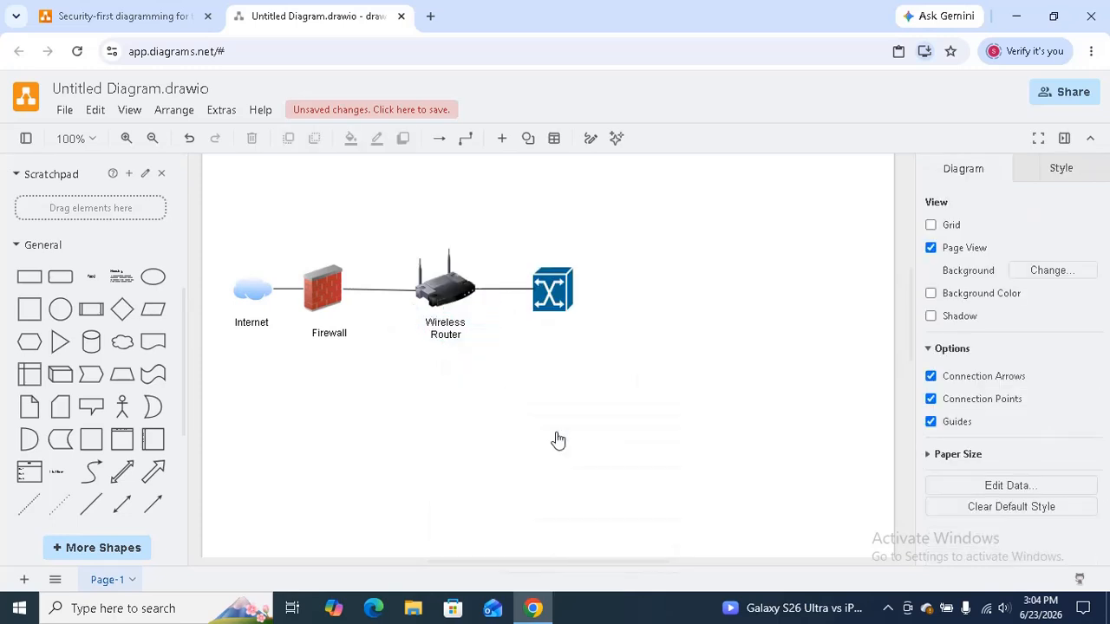
Step: Change the pasted label's text to "Switch" and move it directly beneath the switch shape
double_click(523, 405)
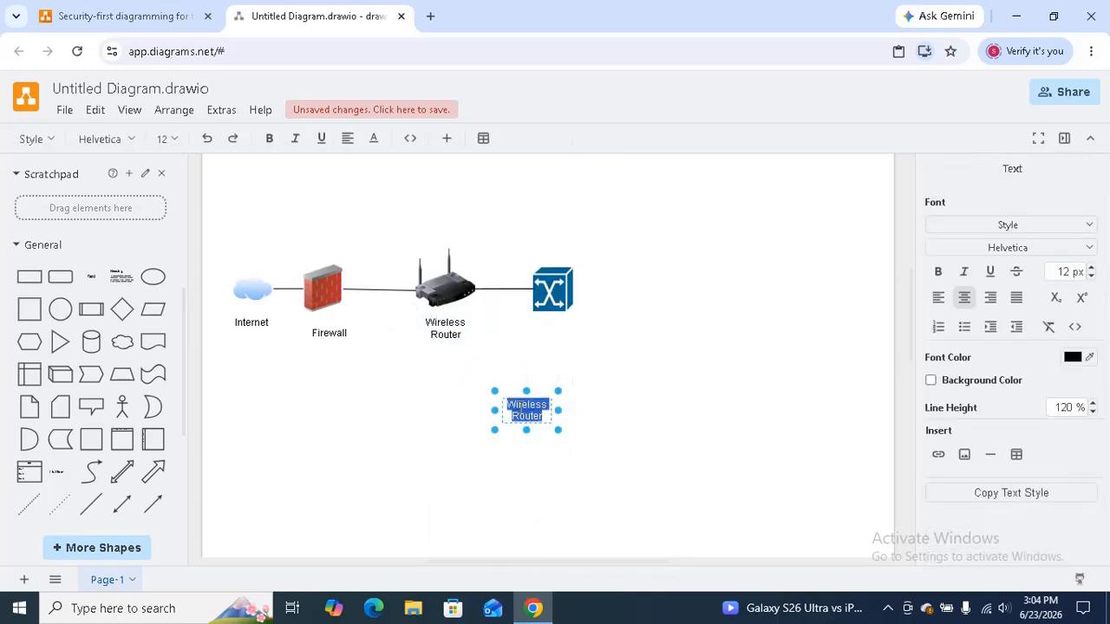
type("Switch")
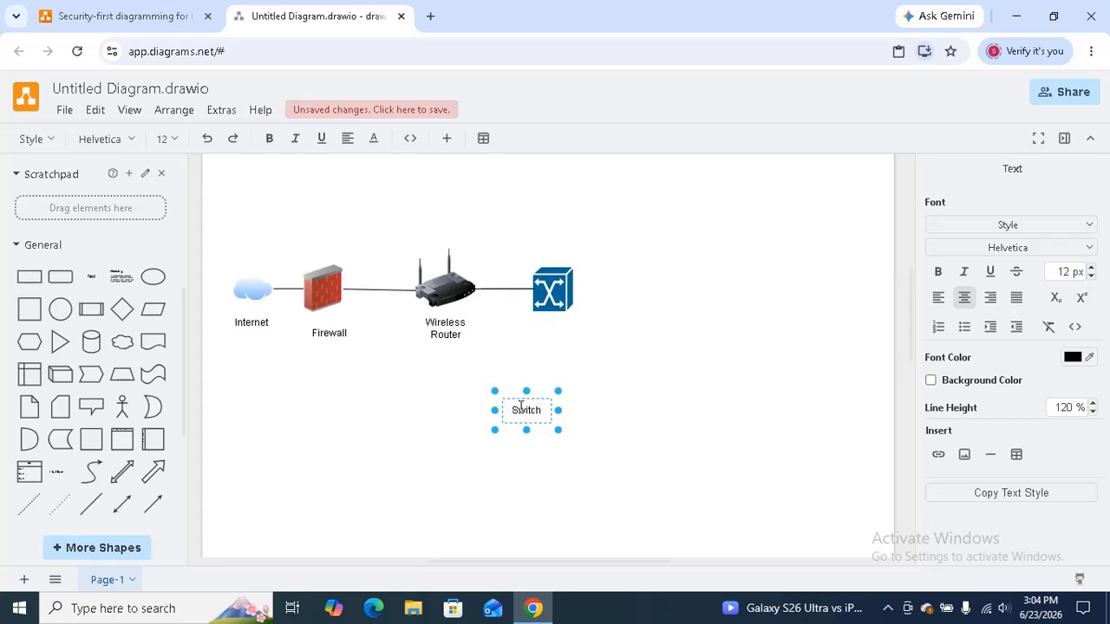
left_click(605, 454)
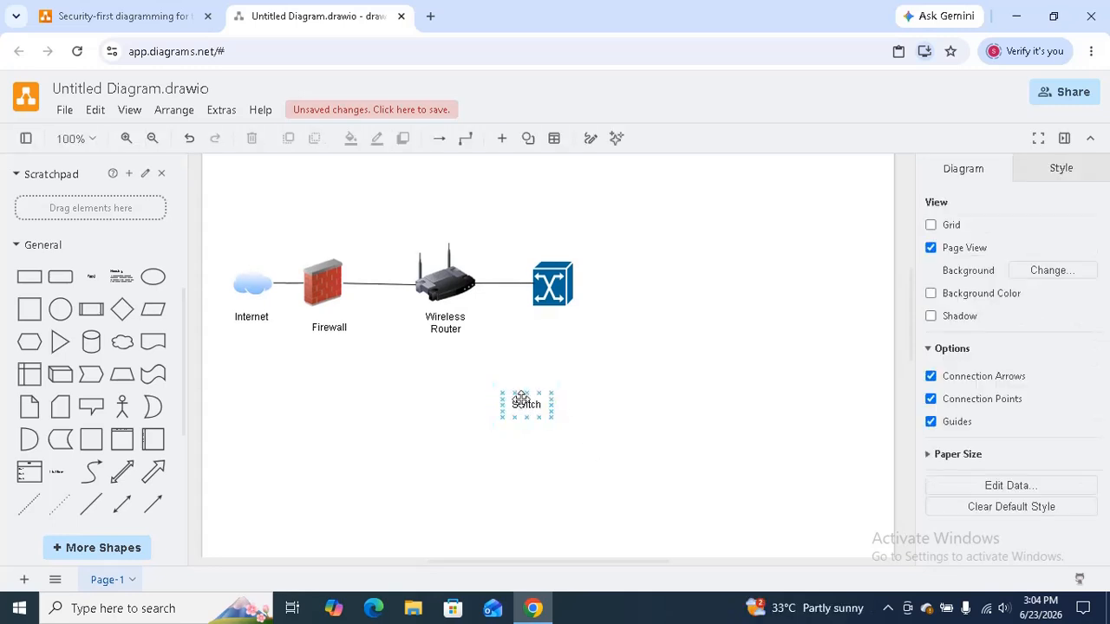
left_click_drag(526, 410, 555, 324)
left_click(642, 432)
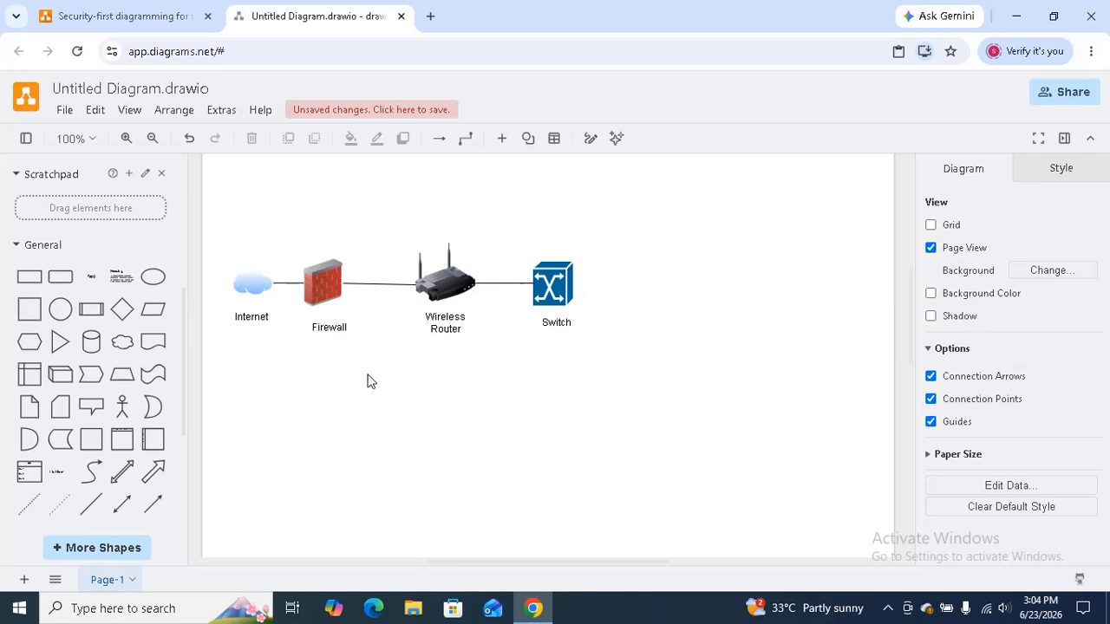
Step: Nudge the "Firewall" label up in small increments so it sits closer to the firewall shape
left_click(337, 324)
key("Up")
key("Up")
key("Up")
key("Up")
key("Up")
key("Up")
key("Up")
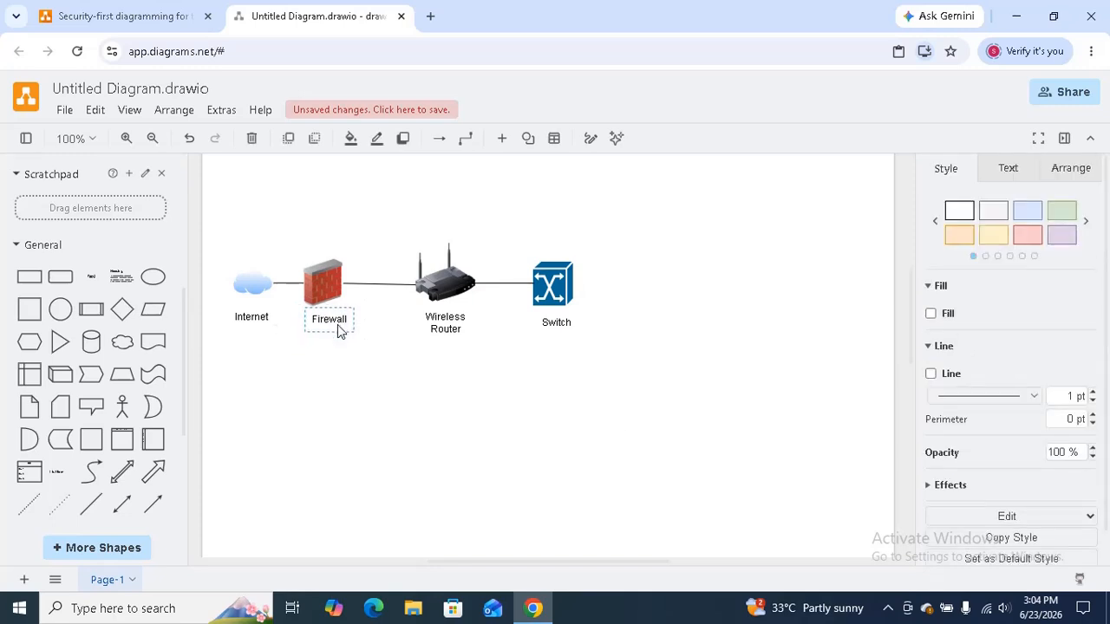
left_click(464, 445)
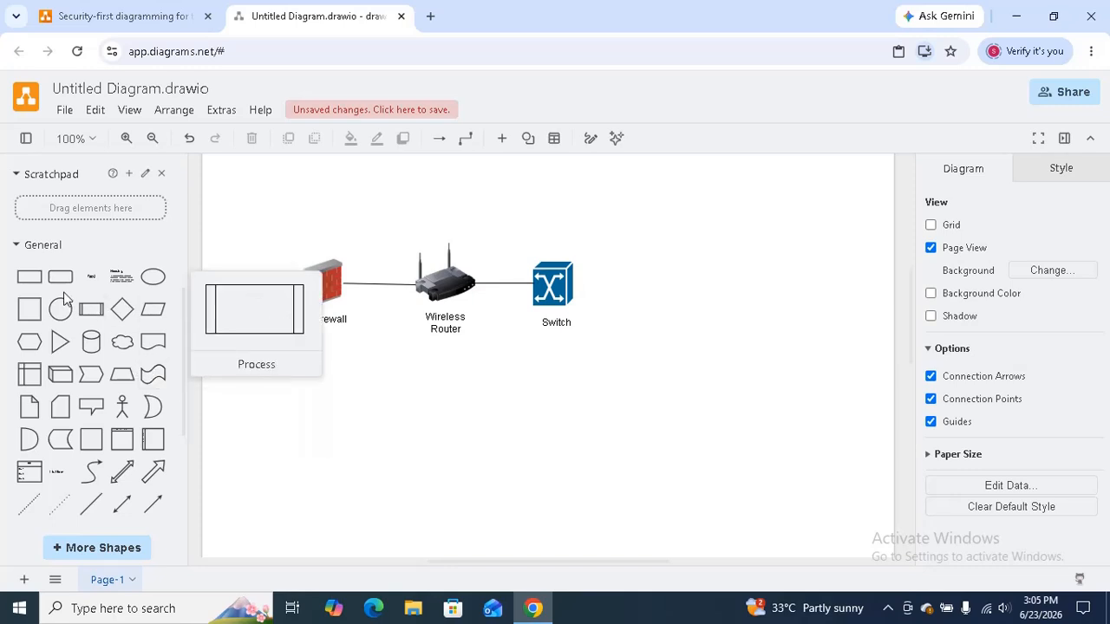
Step: Search the shape library for "pc" and place the blue PC shape above and to the right of the switch
scroll(87, 224, "down", 2)
scroll(87, 224, "up", 10)
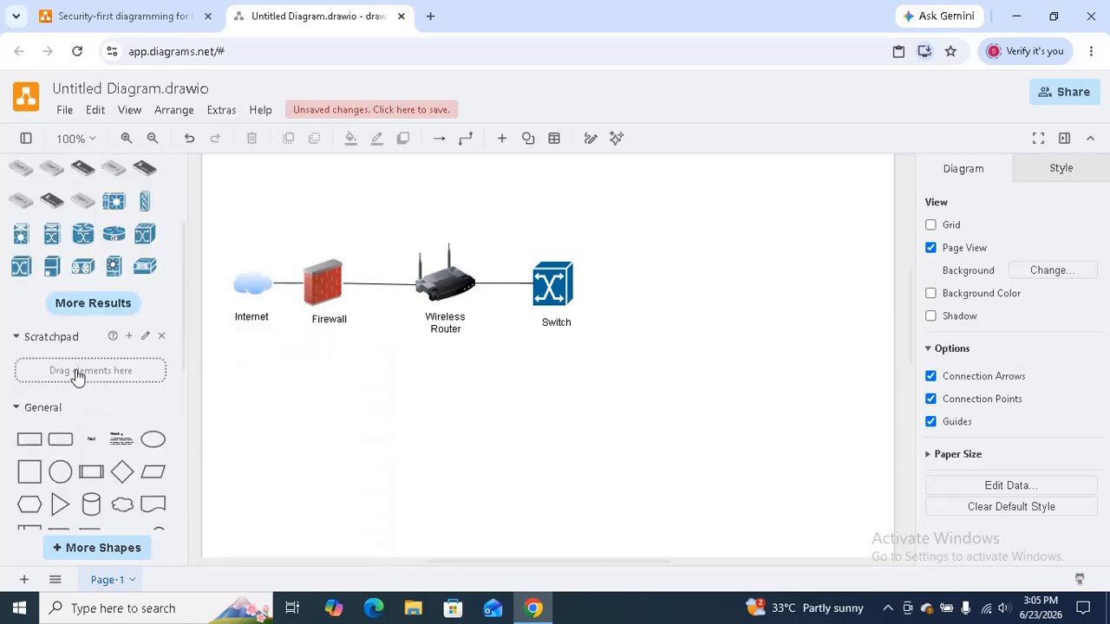
left_click(104, 173)
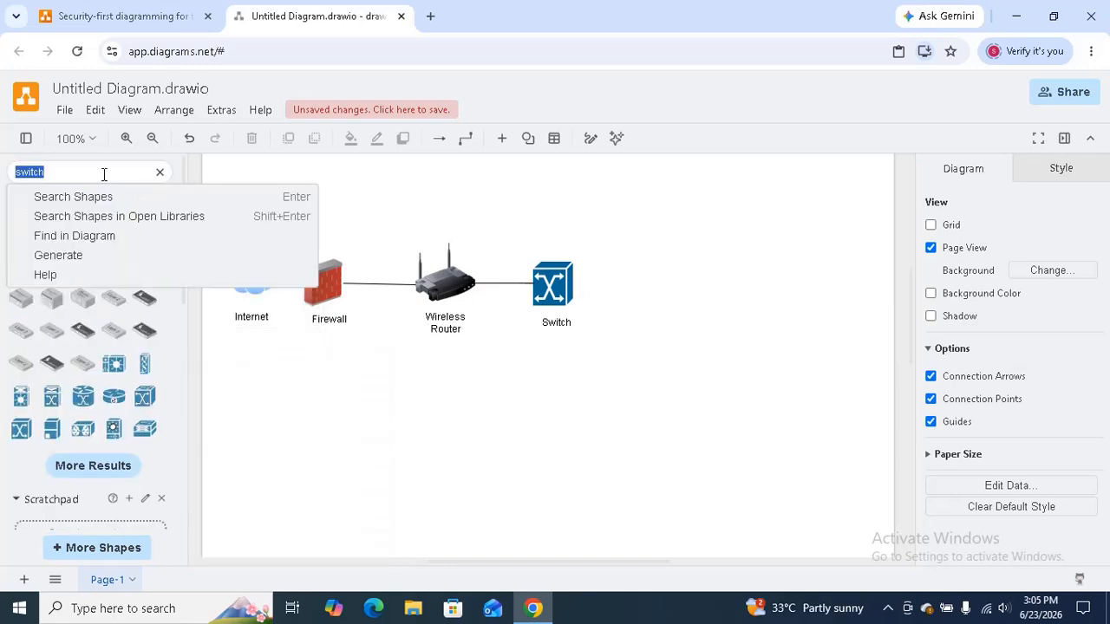
type("pc")
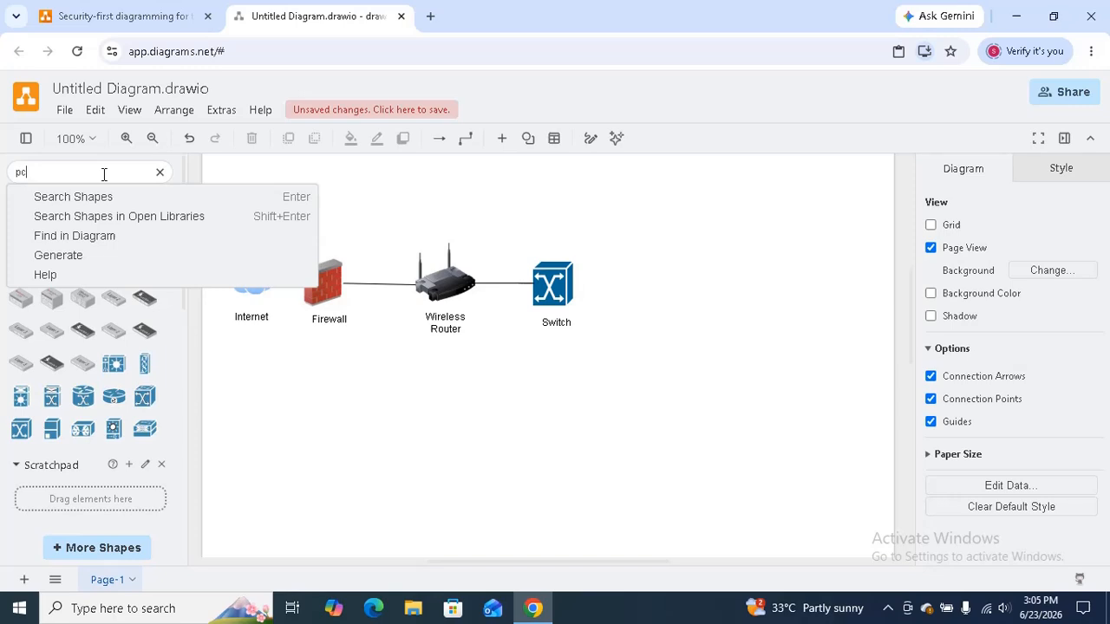
key("Return")
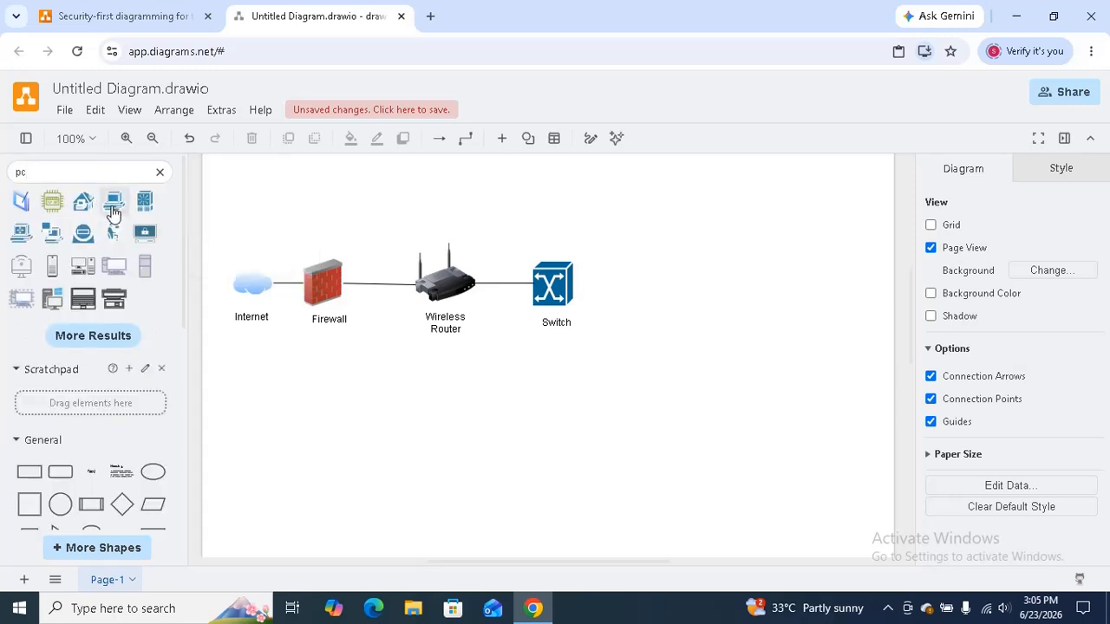
left_click_drag(112, 205, 651, 200)
Step: Copy the PC shape, paste it below the original and shift the copy slightly toward the switch
right_click(682, 249)
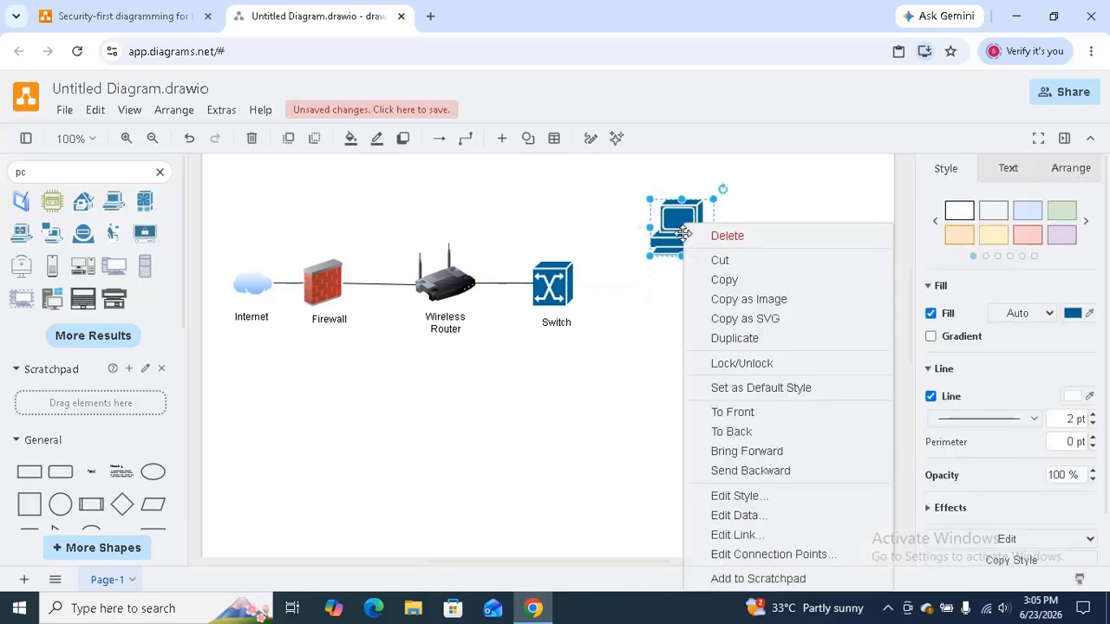
left_click(751, 287)
right_click(687, 305)
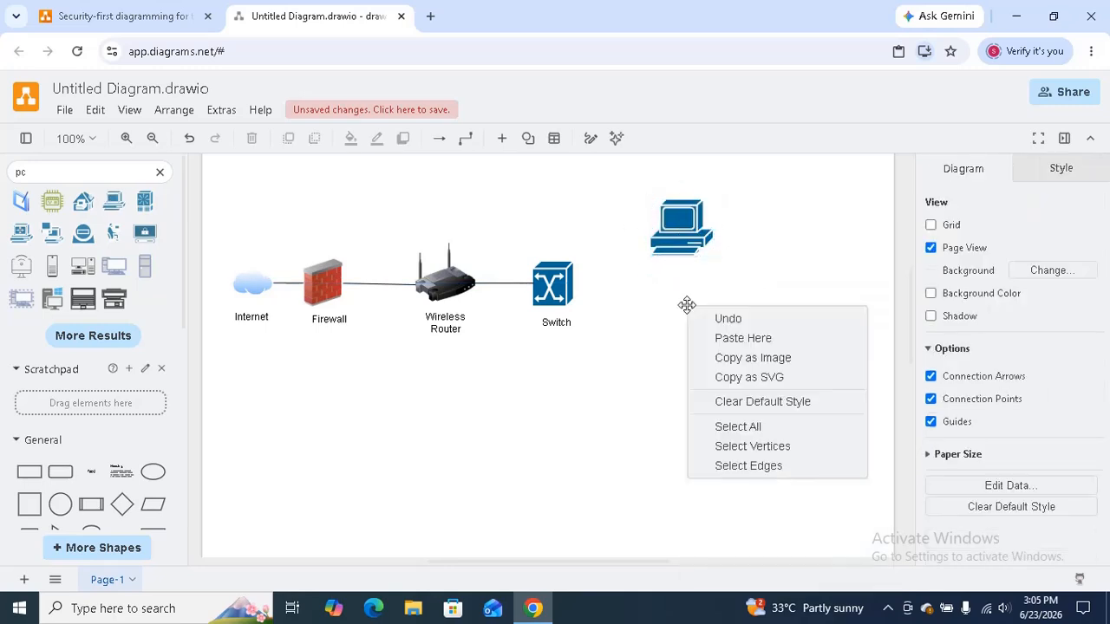
left_click(743, 339)
left_click_drag(714, 331, 665, 330)
Step: Enlarge the upper PC shape slightly and delete the smaller PC copy below it
left_click(690, 246)
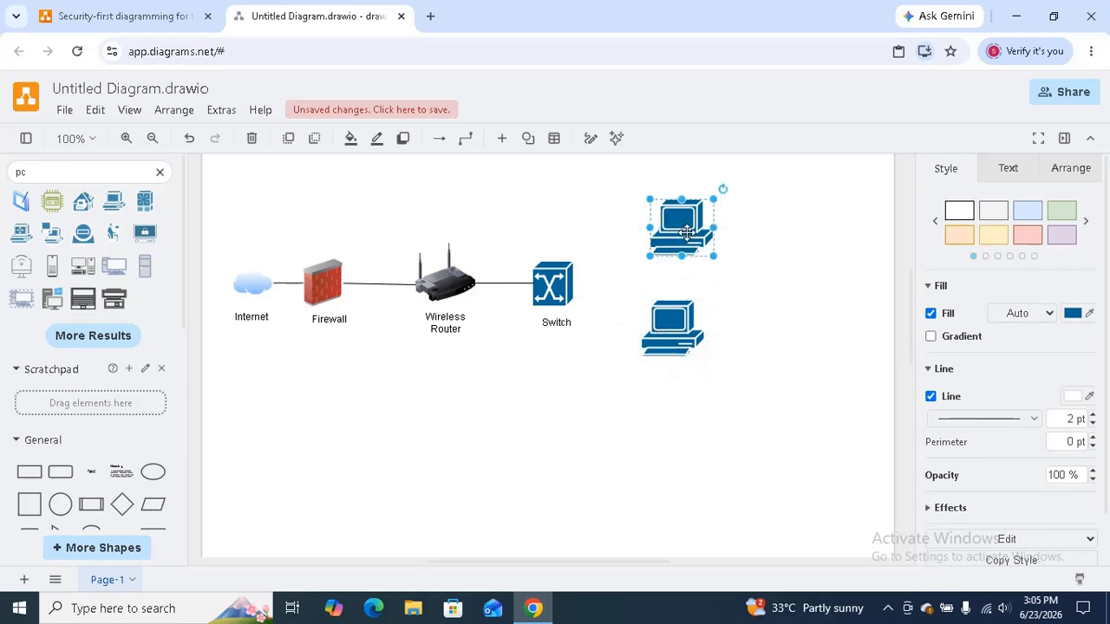
left_click_drag(711, 257, 723, 265)
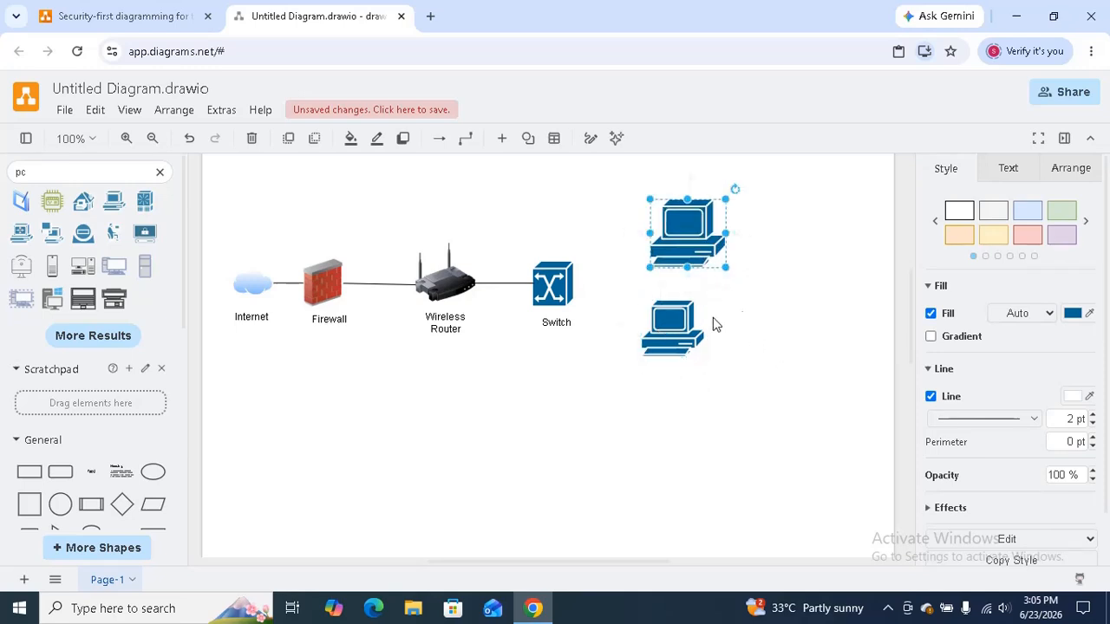
left_click(665, 317)
key("Delete")
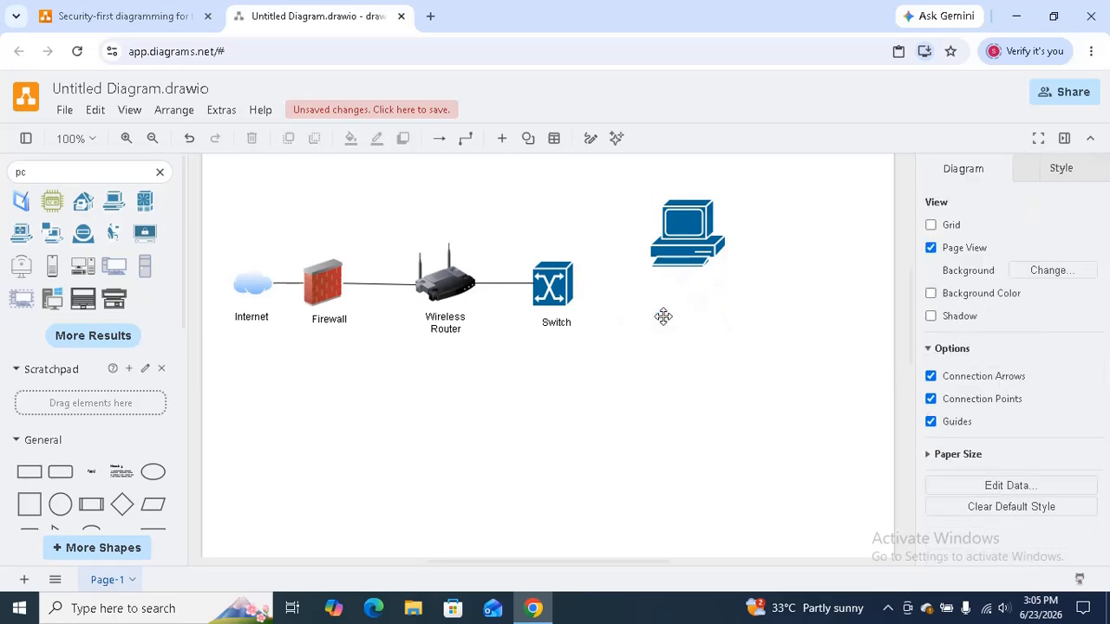
Step: Duplicate the enlarged PC shape and position the duplicate directly beneath it
left_click(692, 243)
right_click(693, 236)
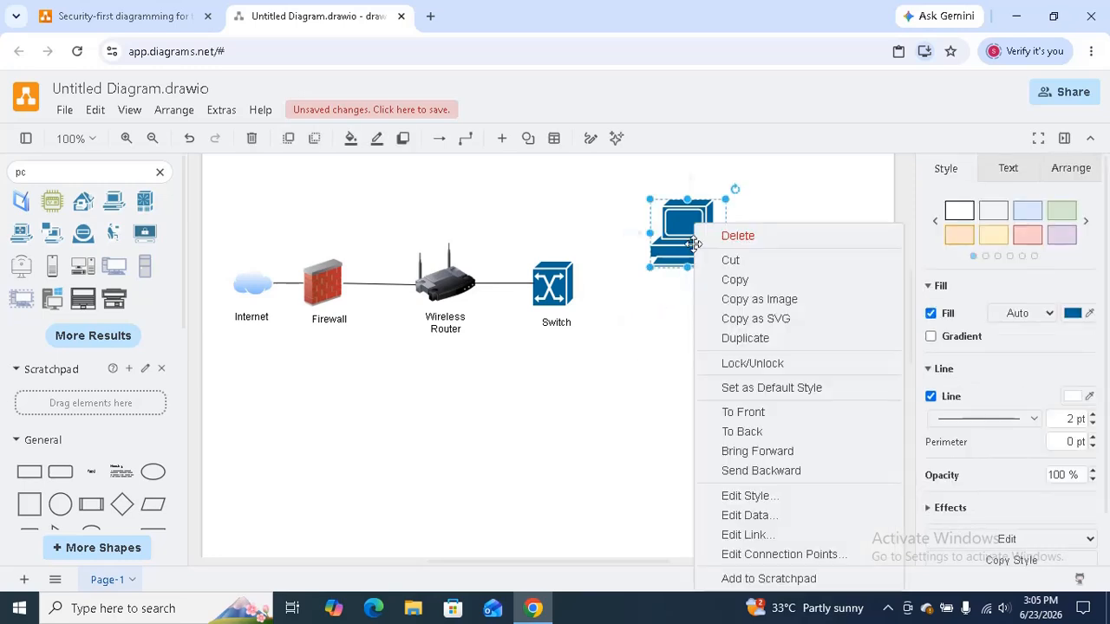
left_click(744, 338)
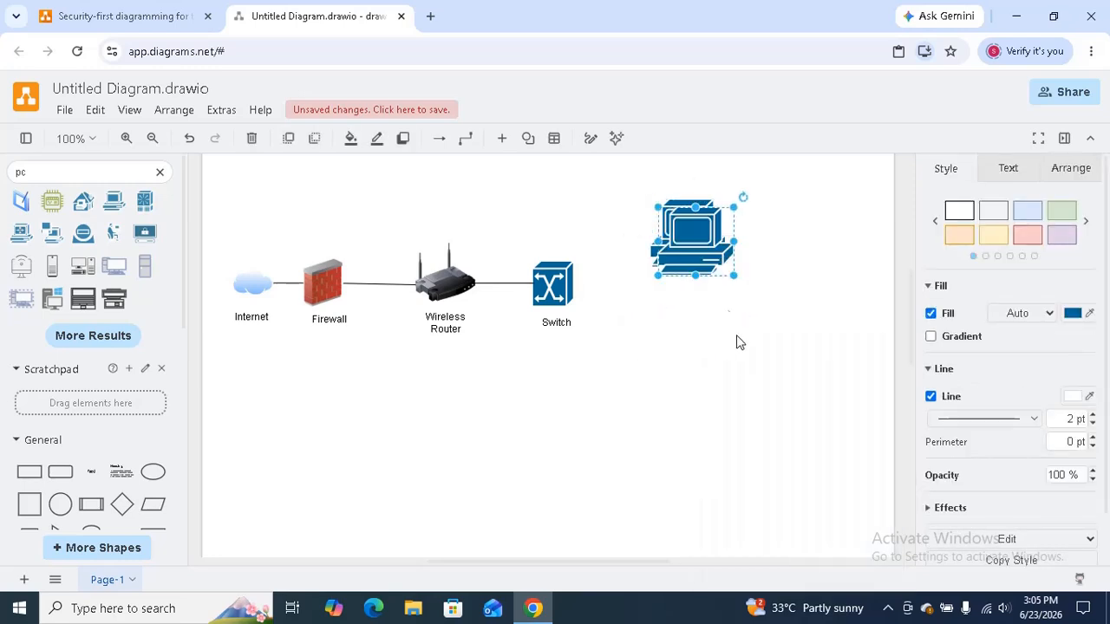
left_click_drag(700, 261, 687, 335)
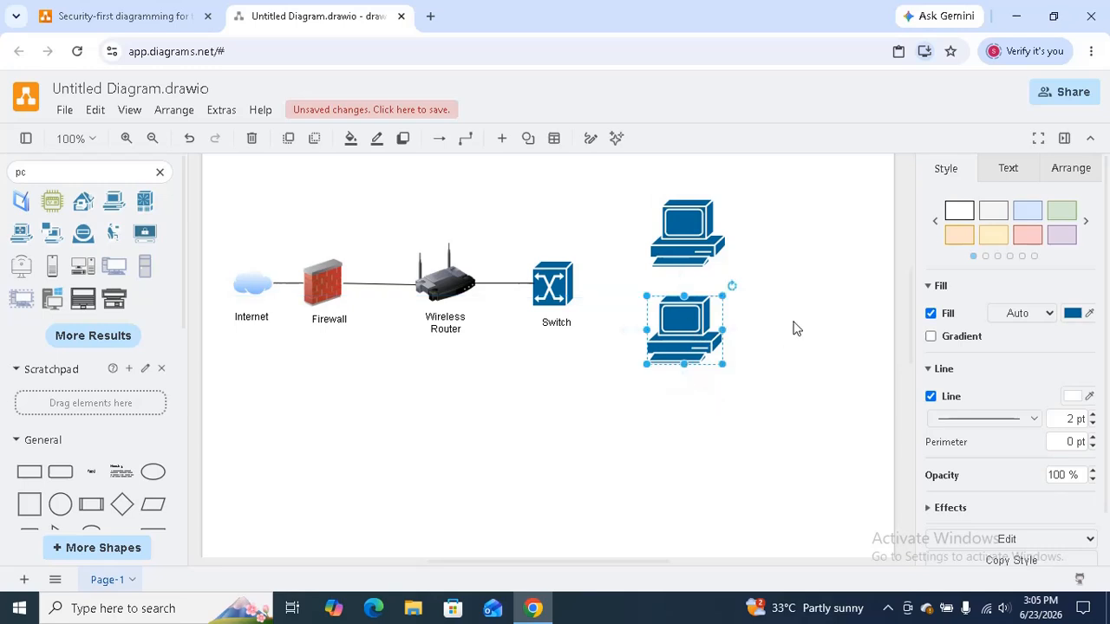
left_click(790, 317)
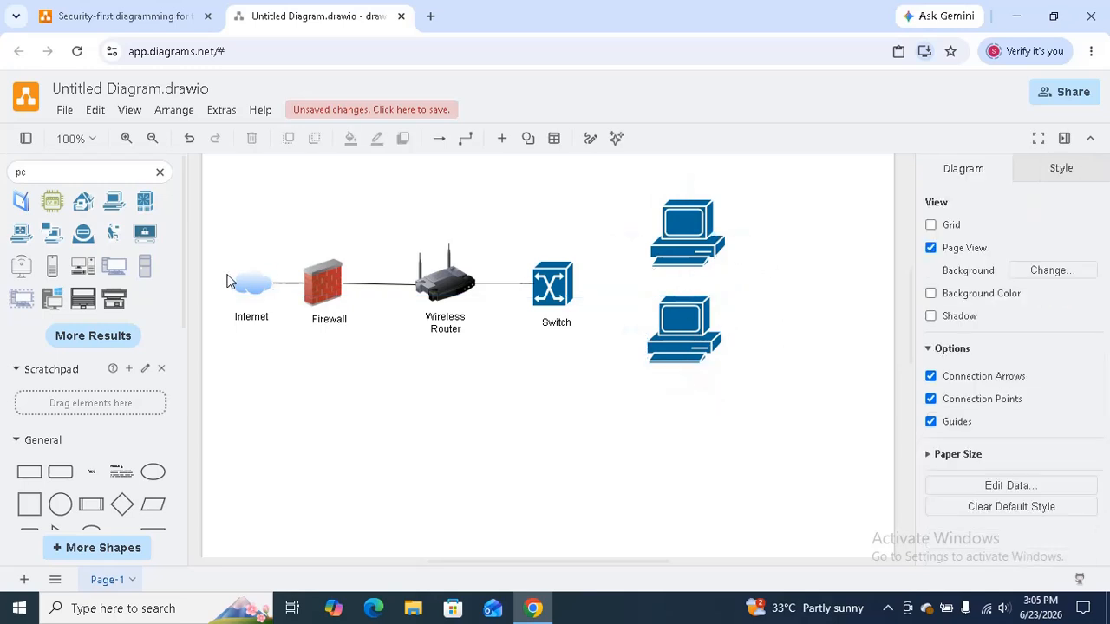
Step: Try pasting another PC shape below the wireless router, and undo the paste
right_click(411, 380)
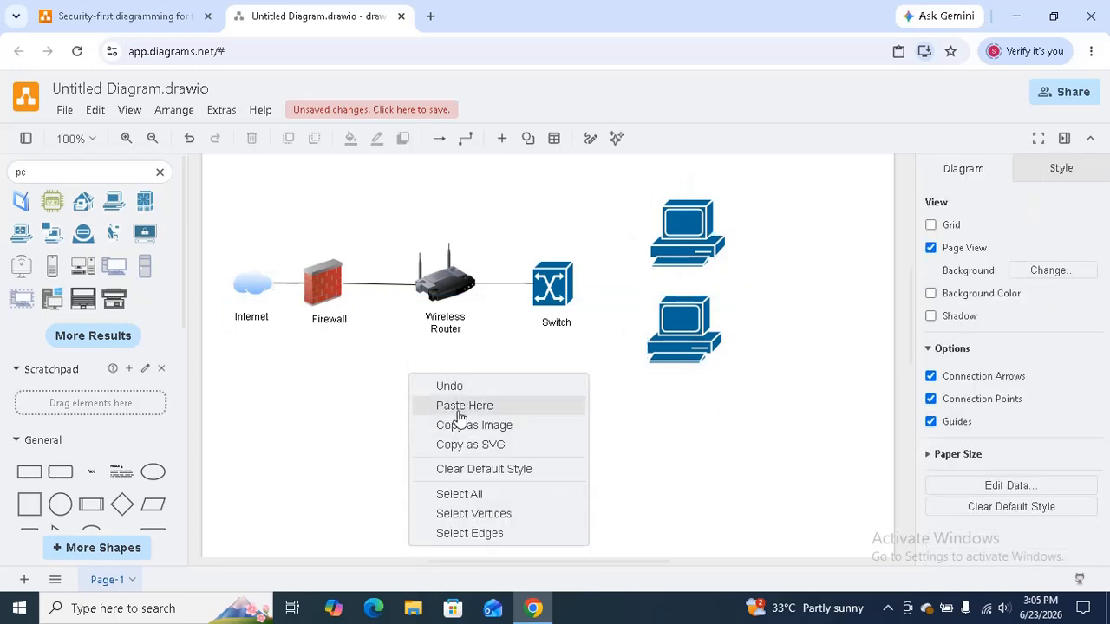
left_click(453, 405)
key("ctrl+z")
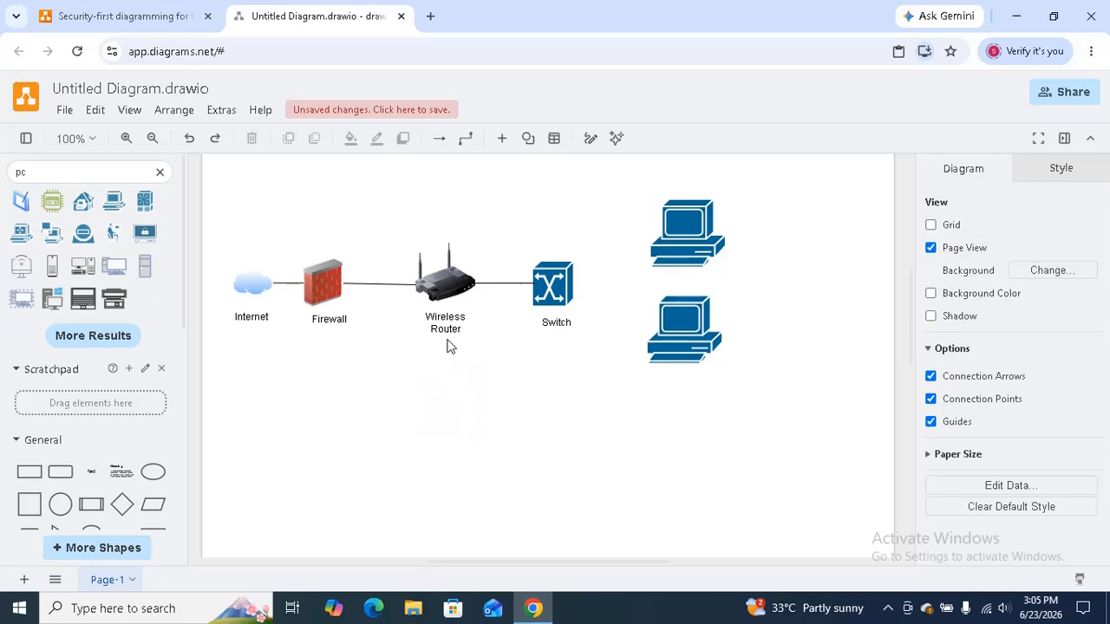
Step: Copy the Wireless Router label, place the copy beside the upper PC and change its text to "PC 1"
left_click(443, 325)
right_click(443, 327)
left_click(490, 280)
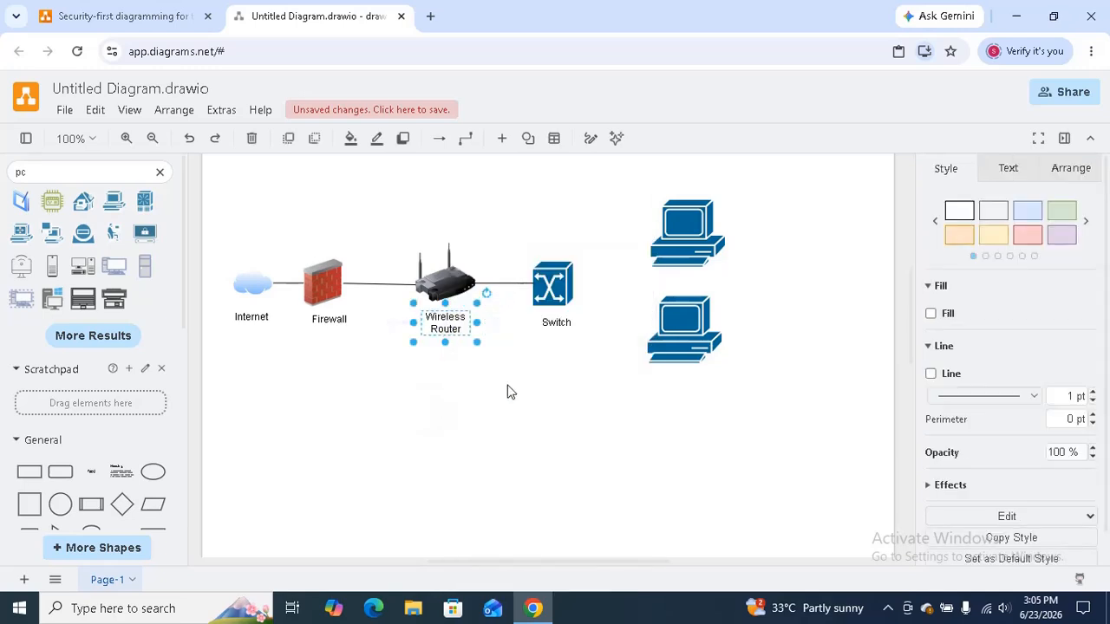
right_click(509, 388)
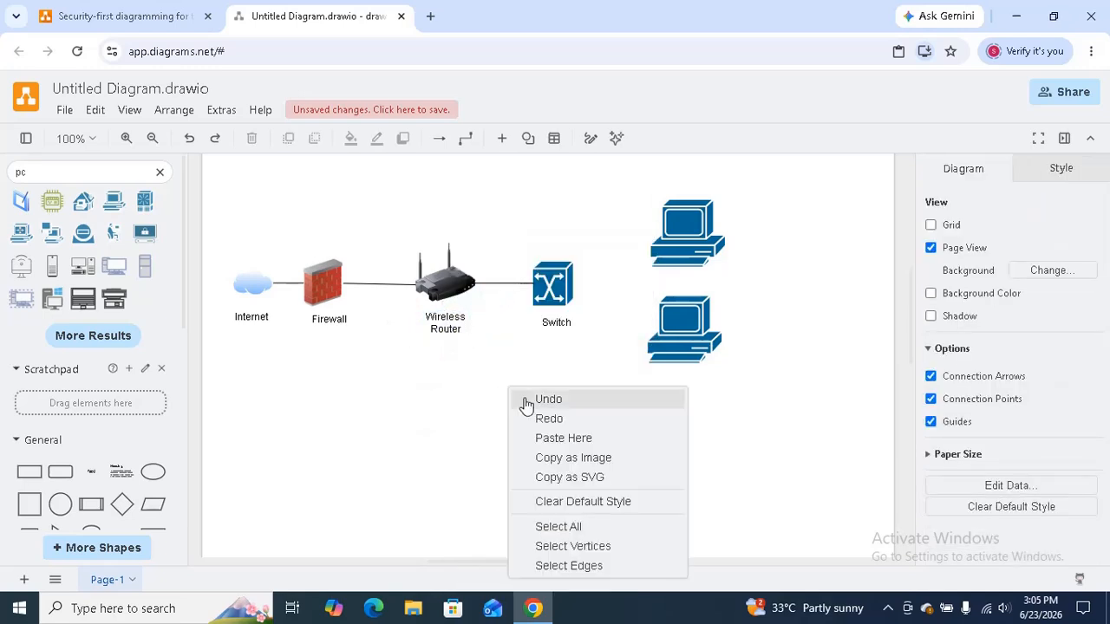
left_click(565, 441)
left_click_drag(537, 397, 753, 224)
double_click(751, 224)
type("PC 1")
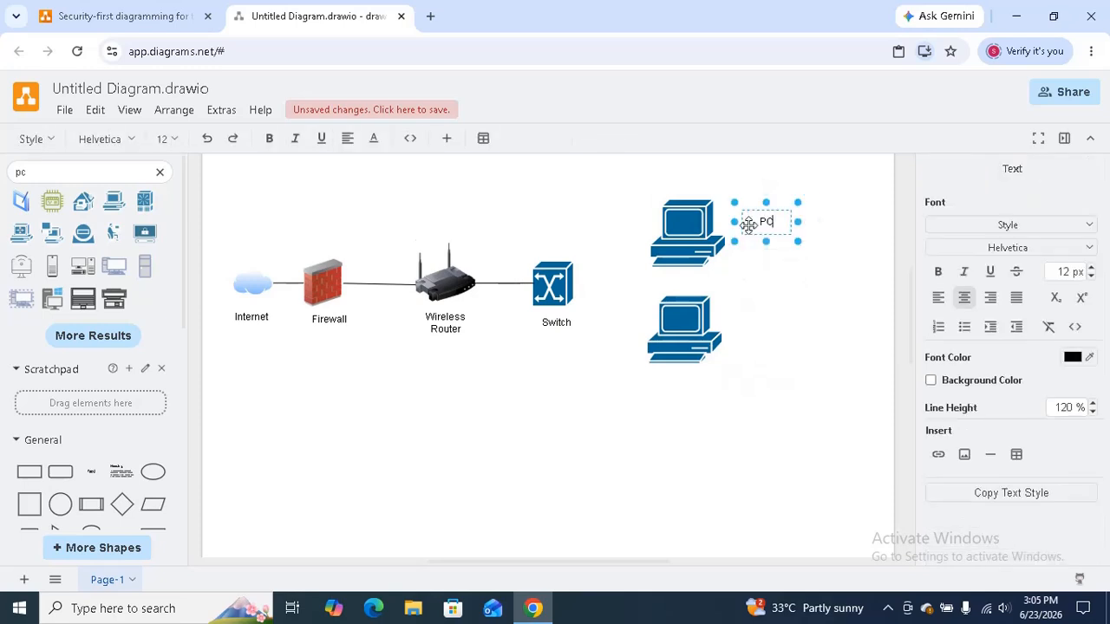
left_click(787, 317)
Step: Paste another copy of the label, place it beside the lower PC and change its text to "PC 2"
right_click(583, 404)
left_click(640, 434)
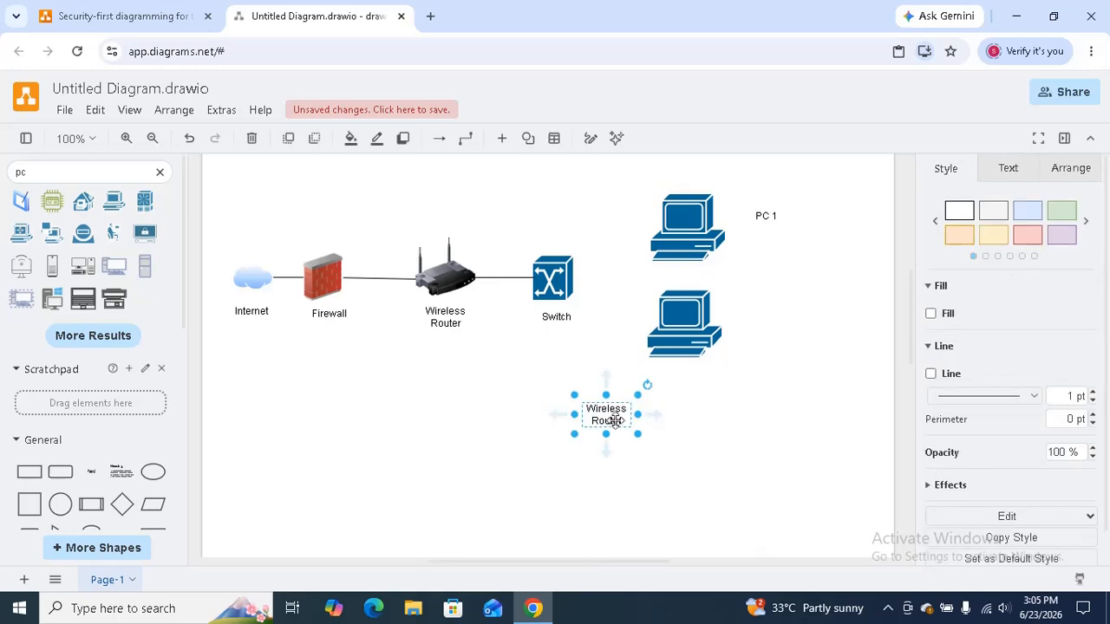
left_click_drag(613, 420, 774, 333)
double_click(770, 326)
type("PC 2")
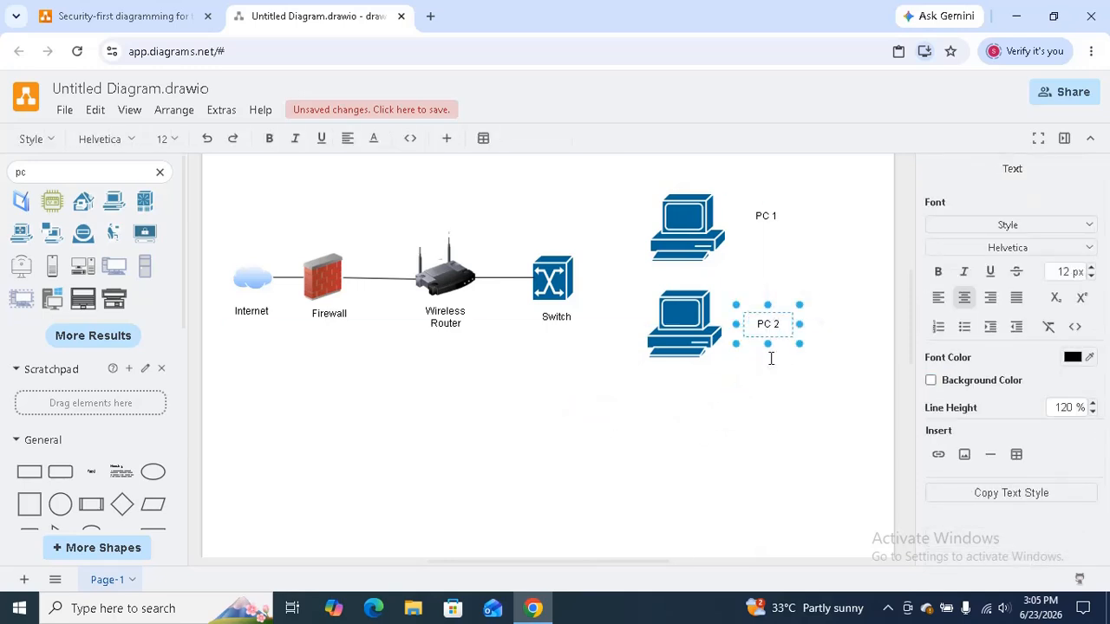
left_click(731, 442)
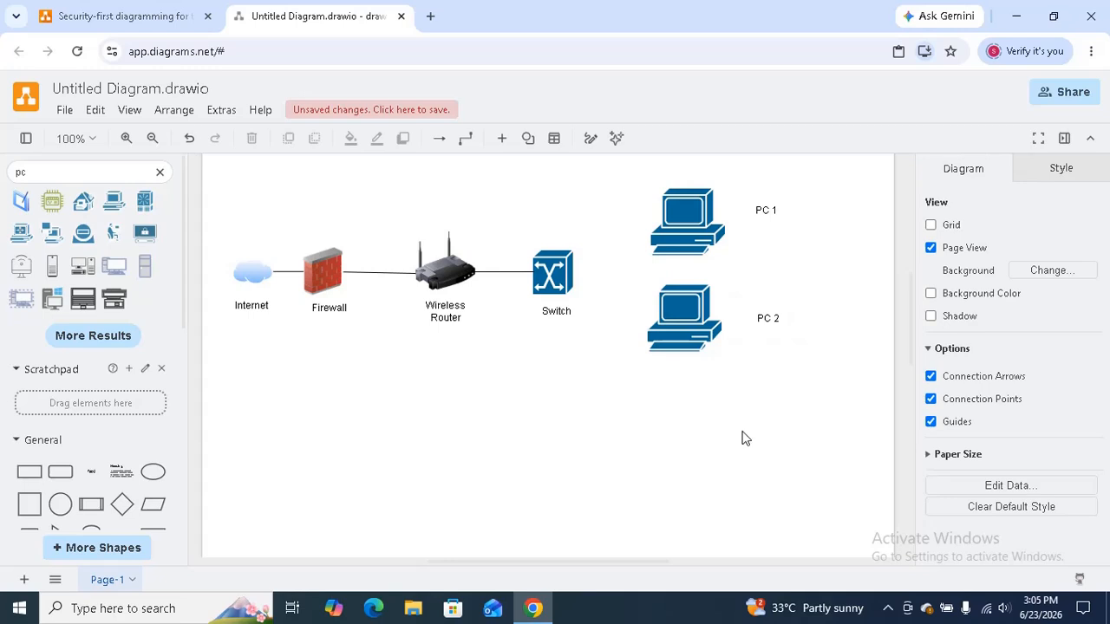
Step: Add a plain straight line connecting the switch to the upper PC
scroll(160, 421, "down", 5)
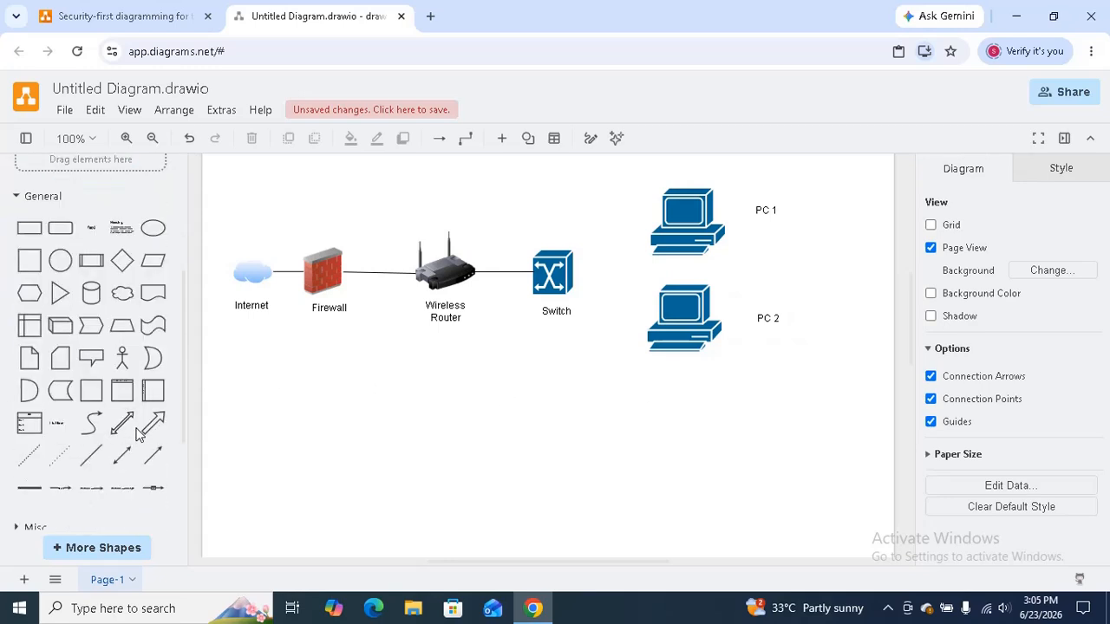
left_click_drag(256, 434, 661, 236)
left_click_drag(580, 438, 568, 269)
Step: Connect the switch to the lower PC with a plain line and shift that PC slightly toward the line's end
mouse_move(86, 468)
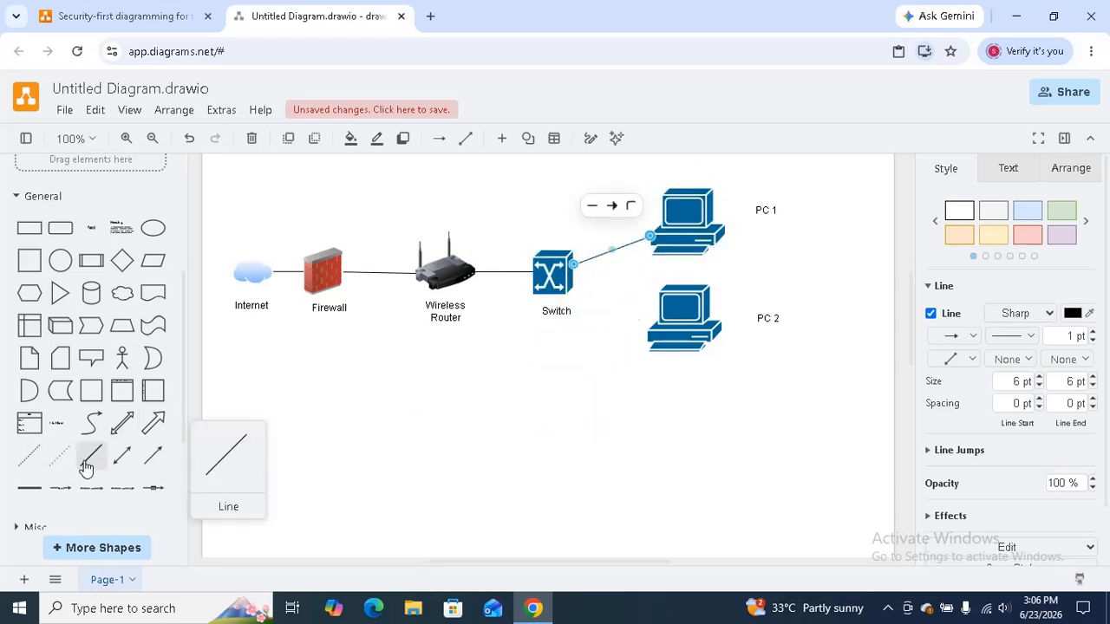
left_click_drag(86, 468, 665, 317)
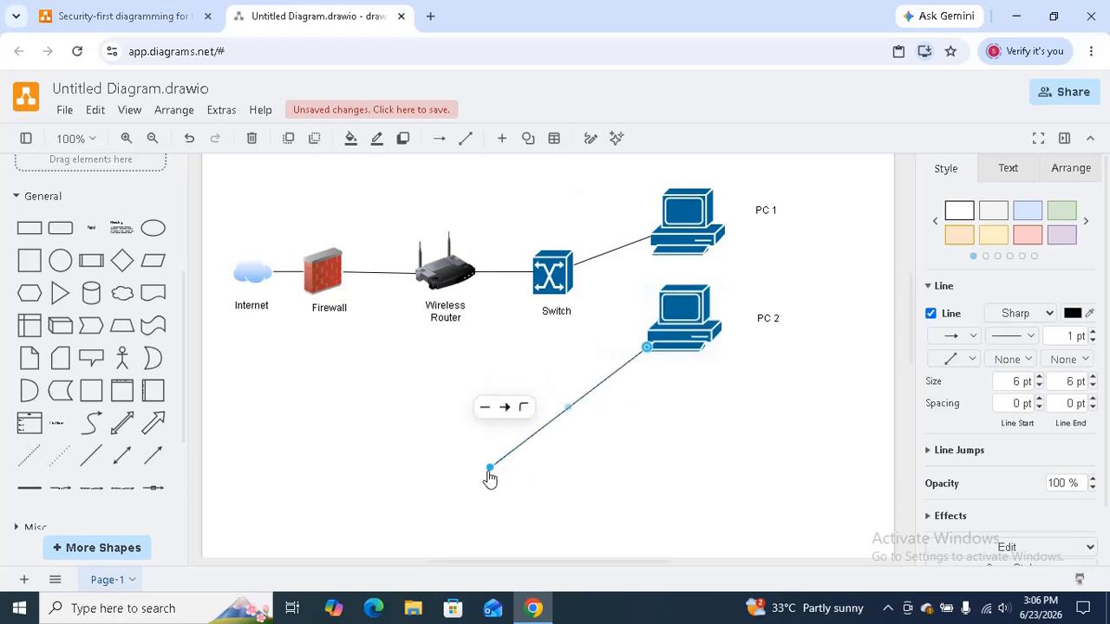
left_click_drag(490, 477, 575, 314)
left_click(622, 374)
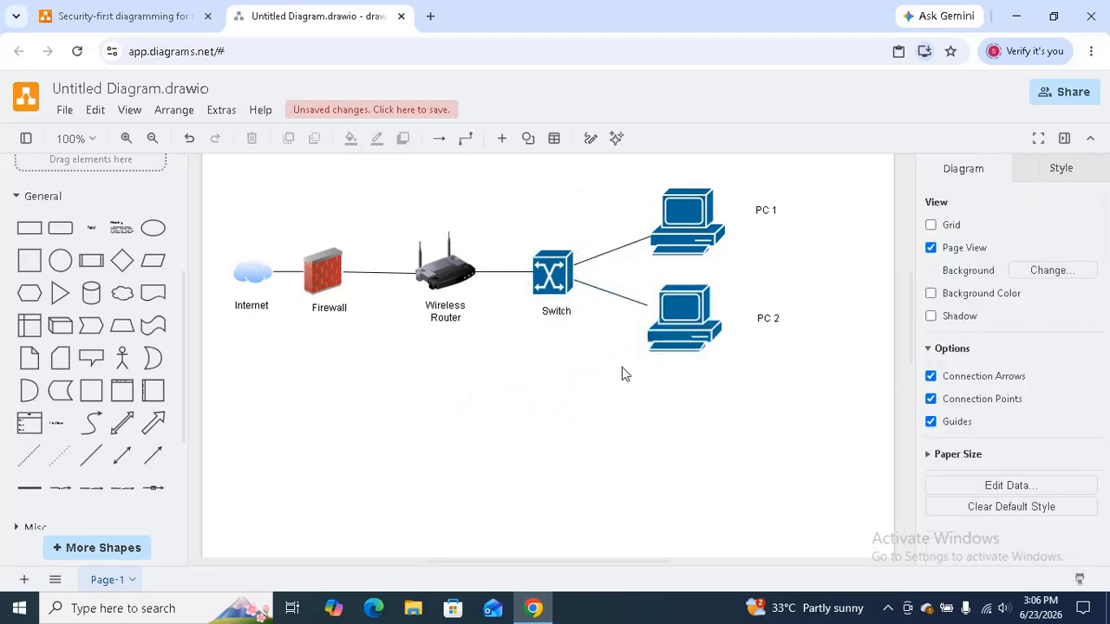
left_click_drag(673, 330, 662, 326)
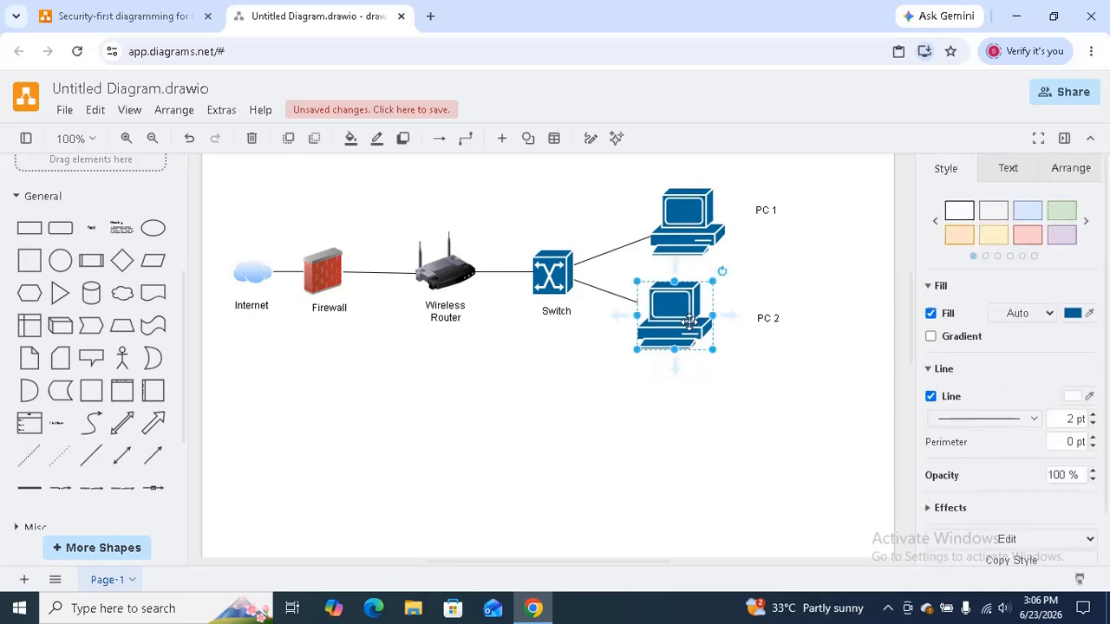
left_click(652, 410)
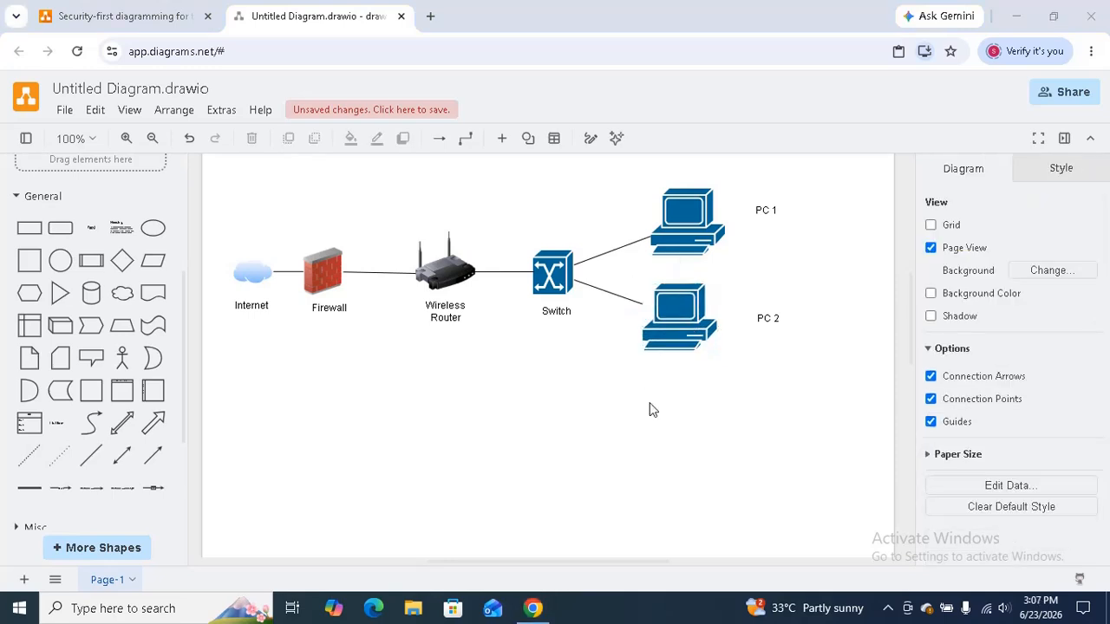
Step: Replace the lower PC with a duplicate of the upper PC, placed at the end of the lower connecting line
left_click(678, 330)
key("Delete")
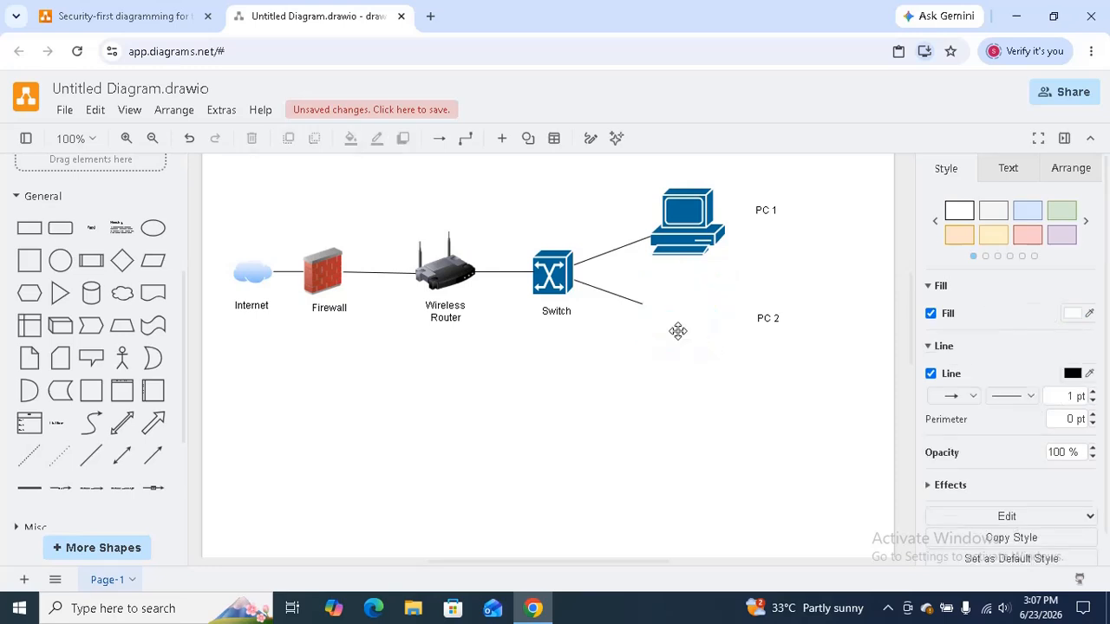
left_click(687, 234)
right_click(687, 234)
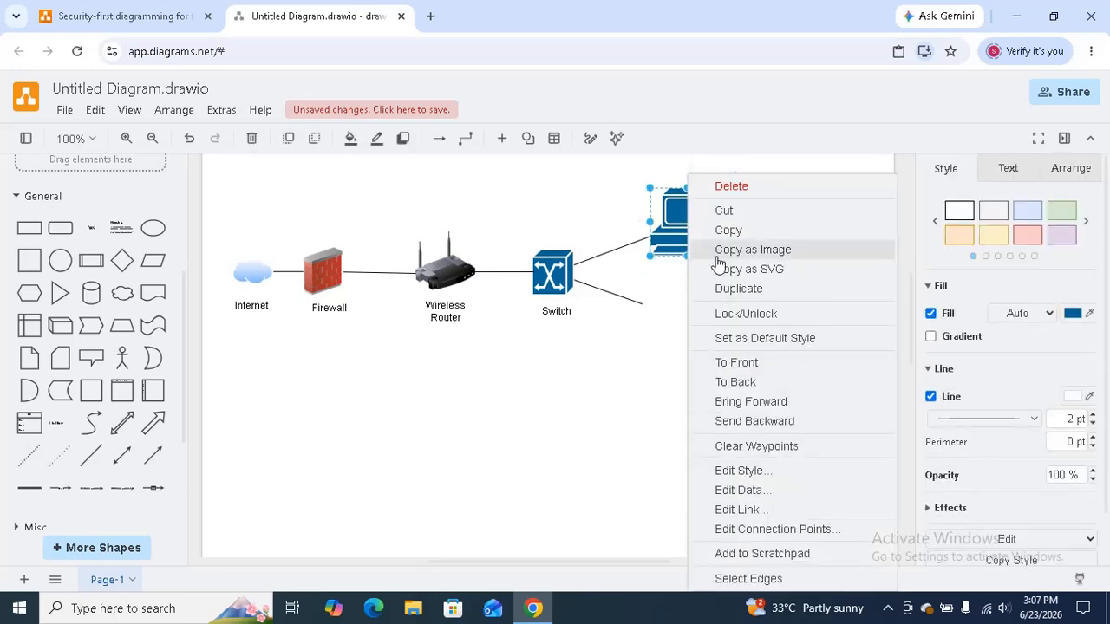
left_click(739, 289)
left_click_drag(711, 233, 675, 323)
left_click(761, 406)
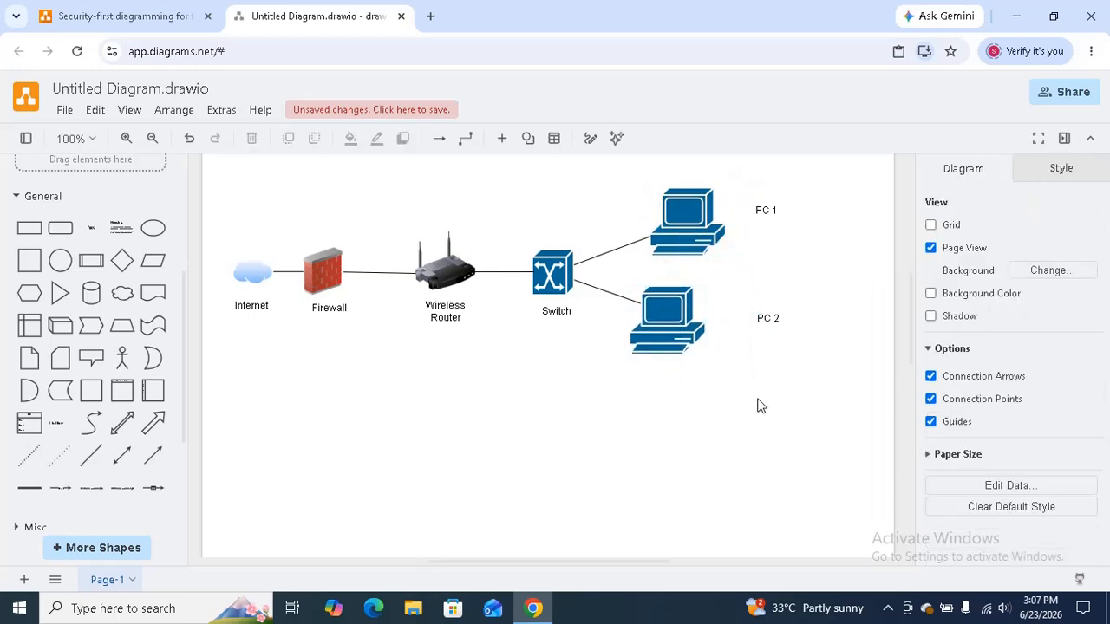
Step: Move the PC 2 and PC 1 labels closer to their computers
left_click_drag(769, 319, 729, 318)
left_click_drag(769, 211, 744, 213)
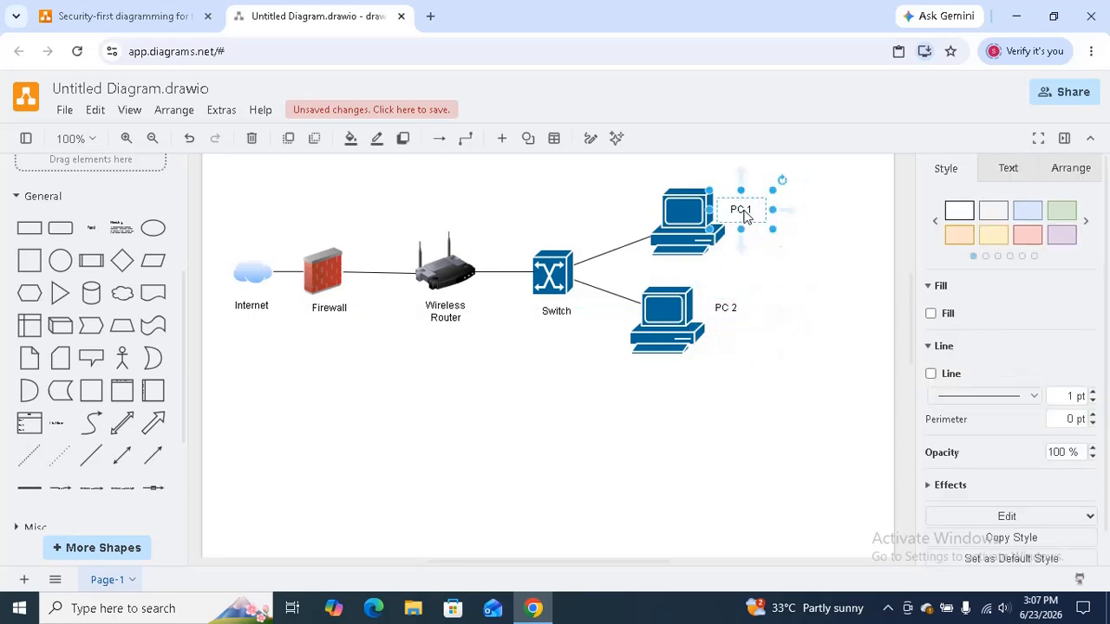
left_click(807, 356)
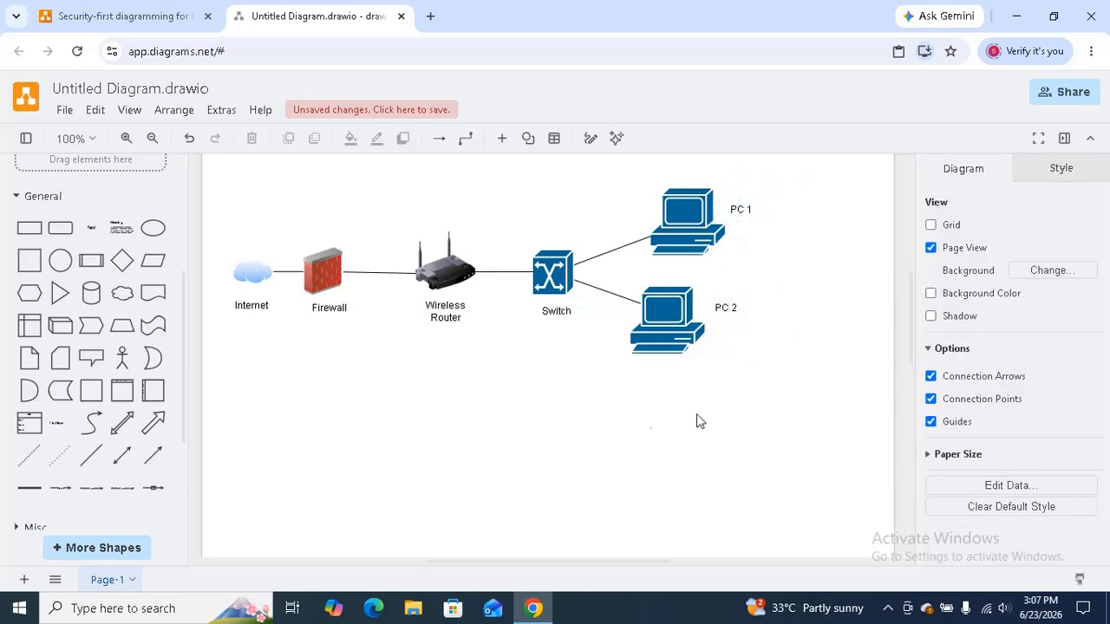